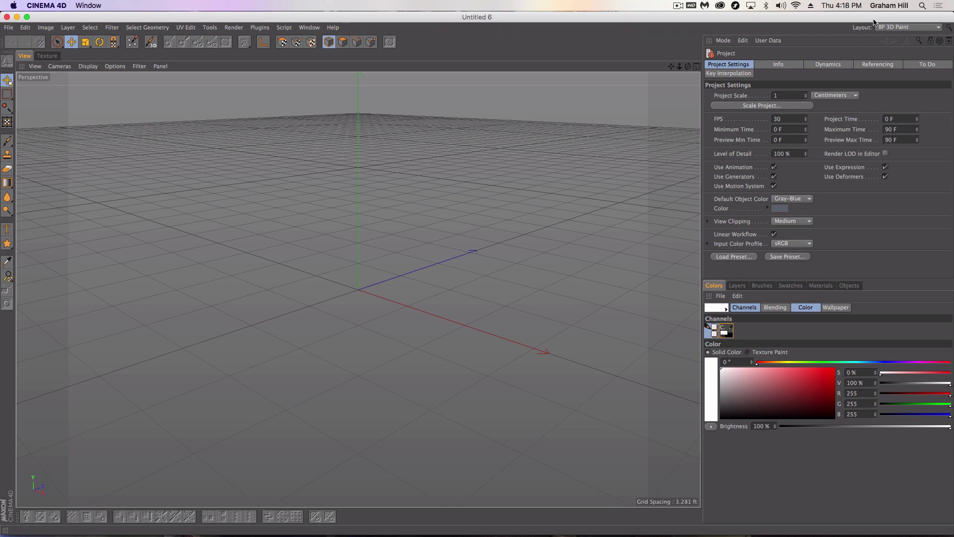
Step: Open the Layout dropdown at the top right to list the interface layouts
click(903, 28)
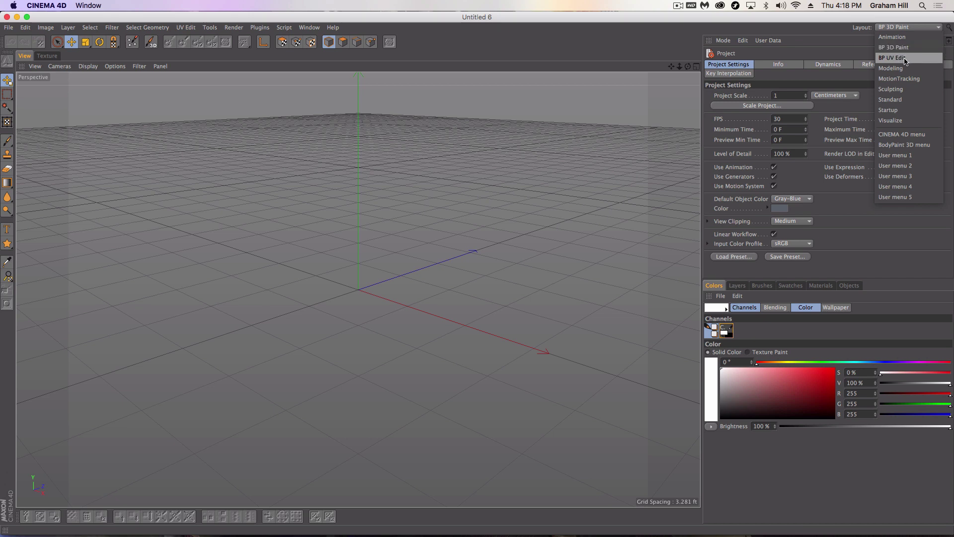
Step: Switch to the Startup layout and add a Plane primitive at the scene origin
click(888, 110)
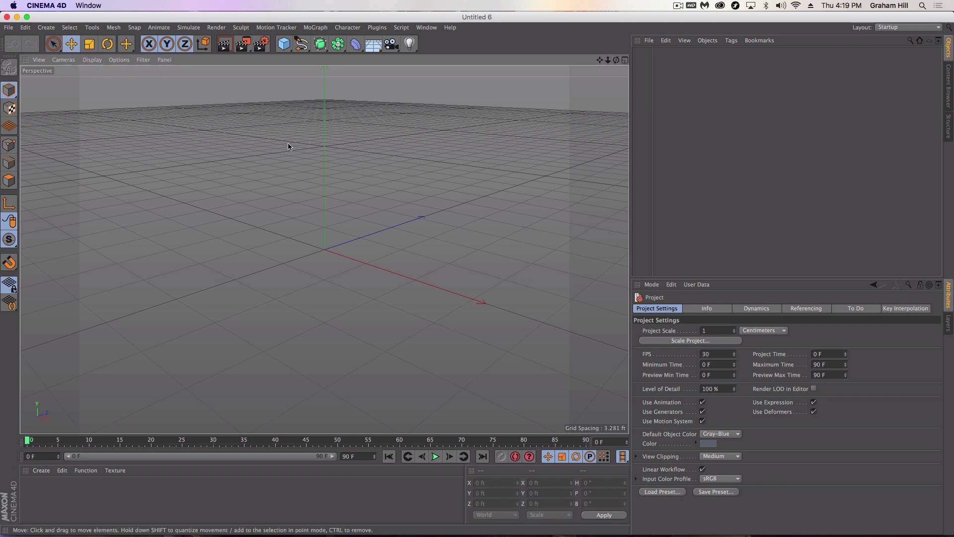
click(283, 44)
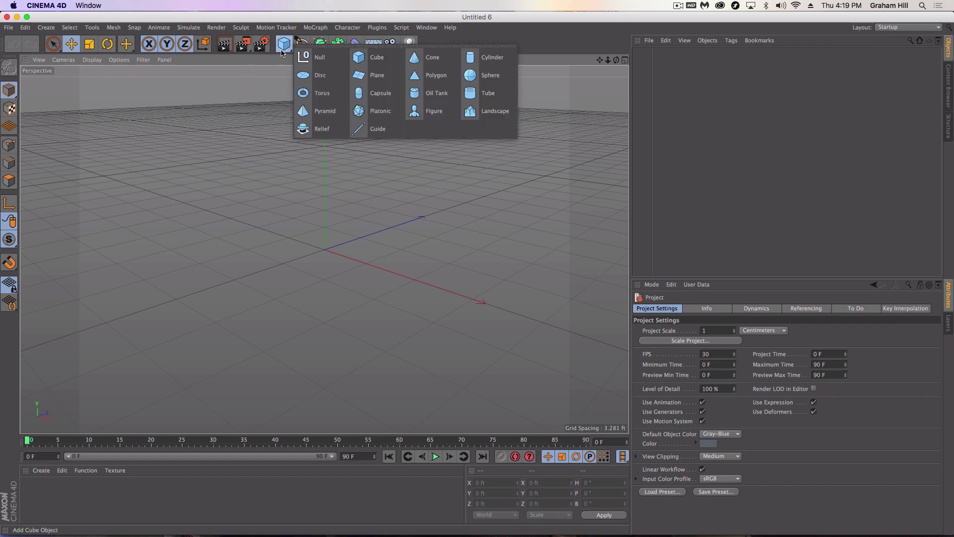
click(370, 76)
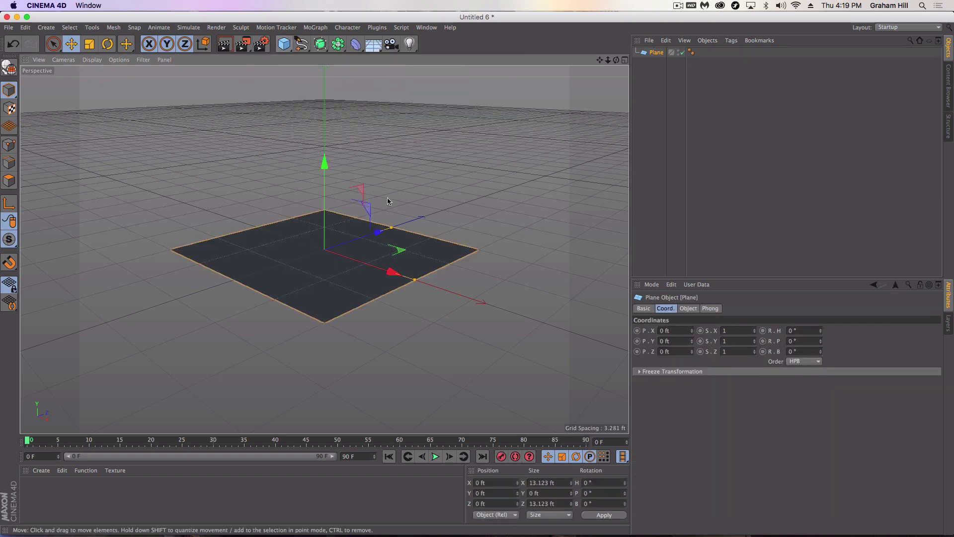
Step: In the BP UV Edit layout, run the Paint Setup Wizard to create a 1020x1020 Plane_Color texture
click(896, 29)
click(898, 58)
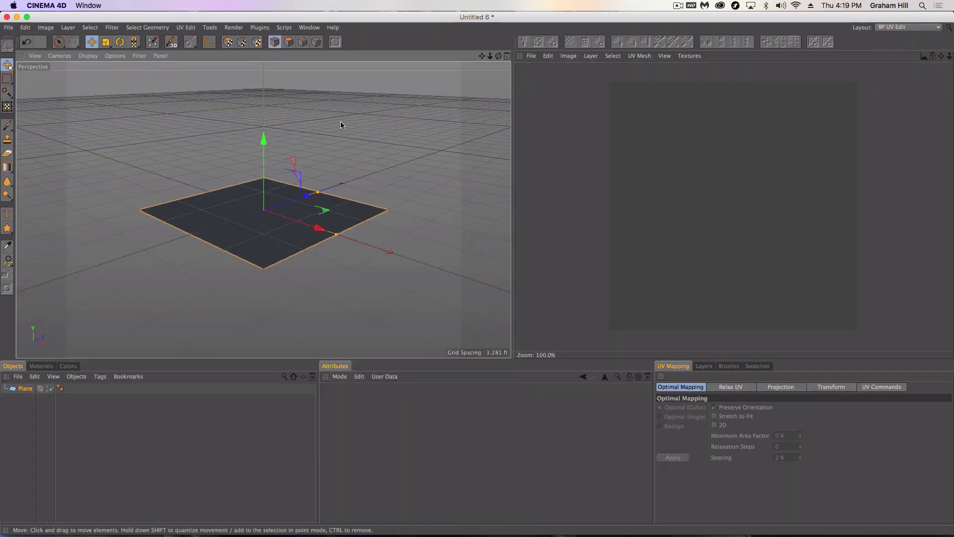
click(156, 44)
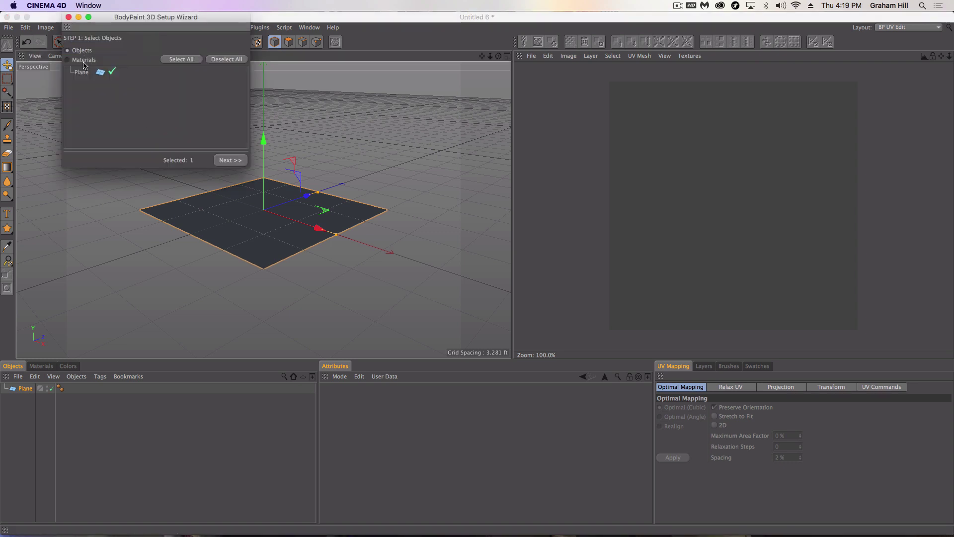
click(232, 160)
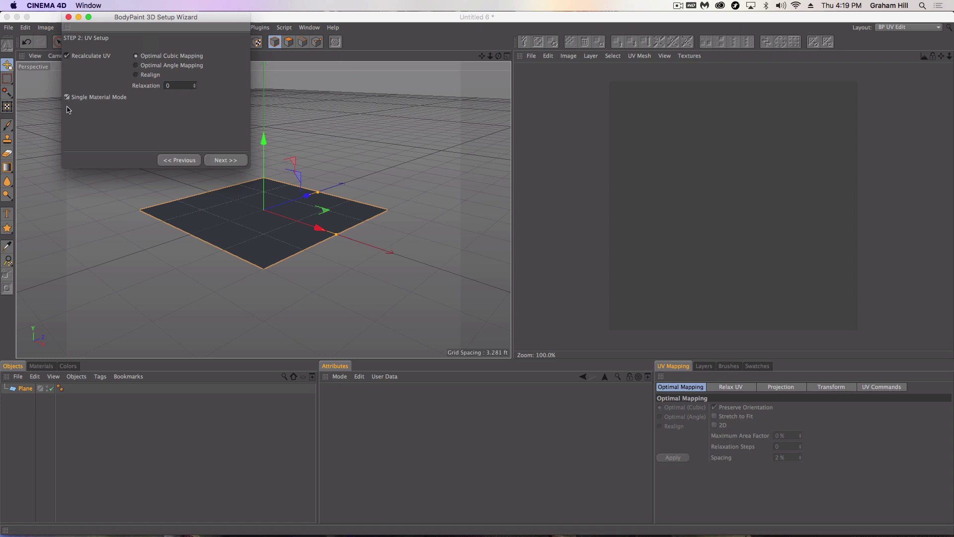
click(221, 160)
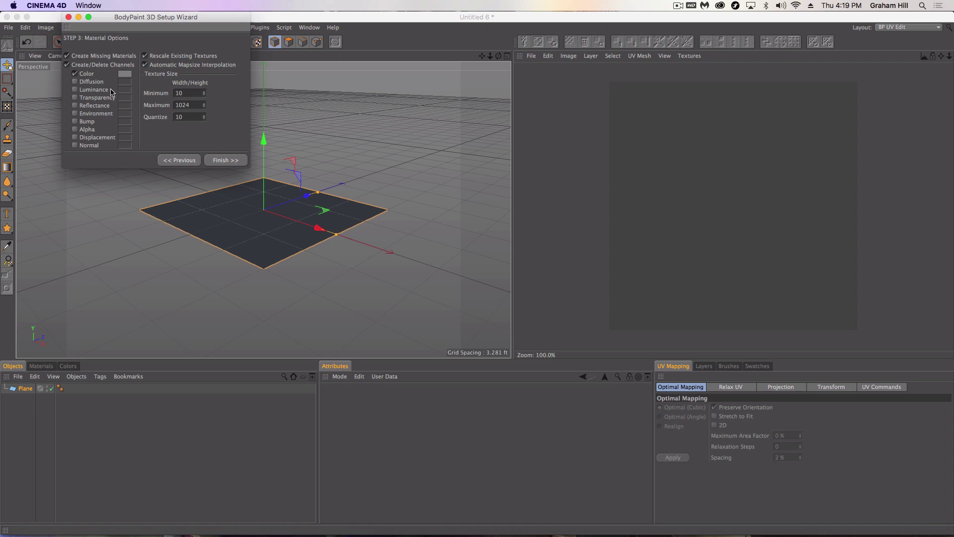
click(216, 159)
click(220, 162)
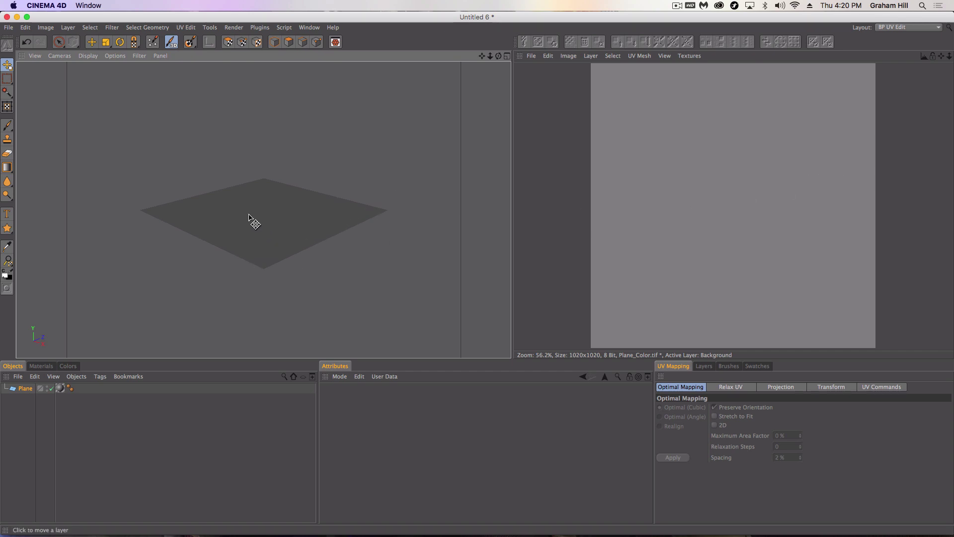
Step: Pick the paint Brush tool and open the Layout list to reach BP 3D Paint
click(909, 28)
click(897, 49)
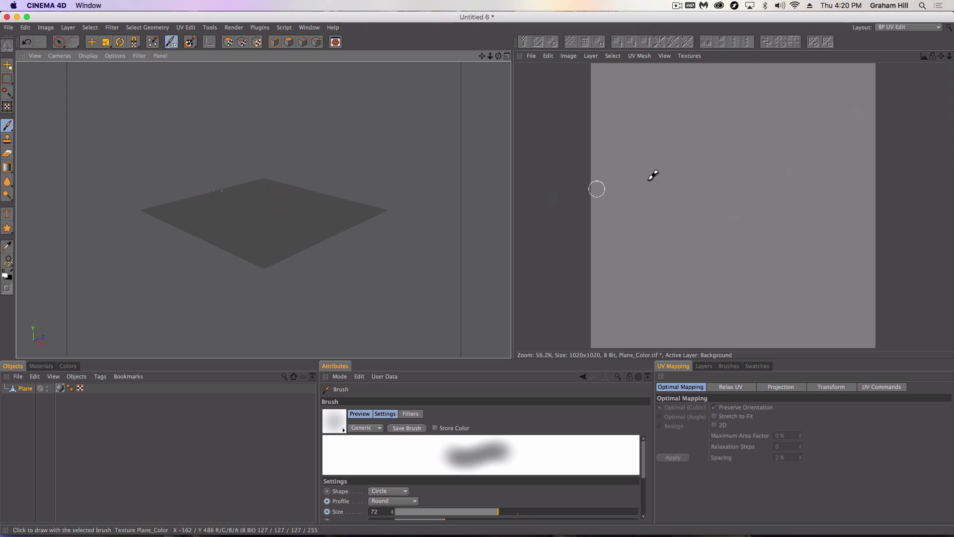
click(916, 28)
Step: Switch to BP 3D Paint, set the brush to size 96 and 71% pressure, and show Layers
click(901, 46)
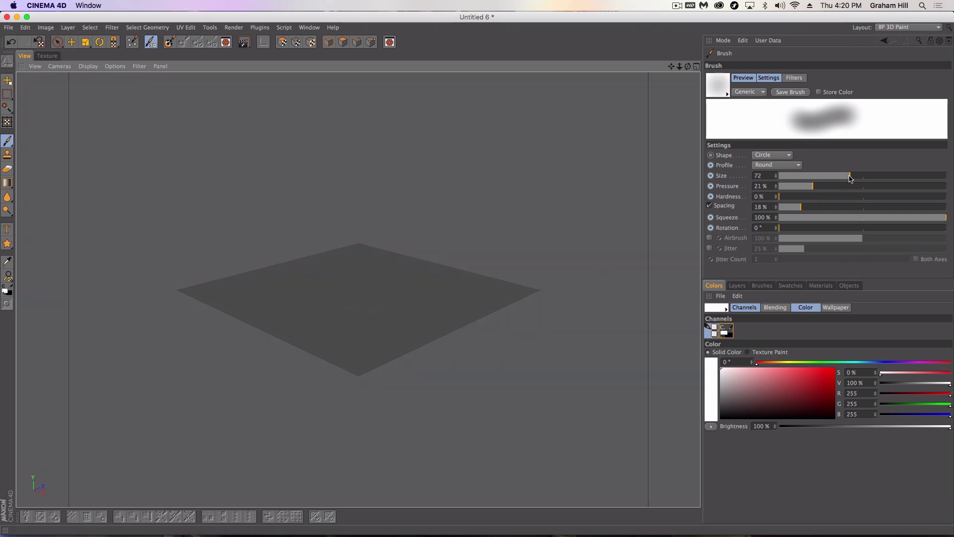
drag(857, 178, 922, 176)
drag(841, 190, 949, 187)
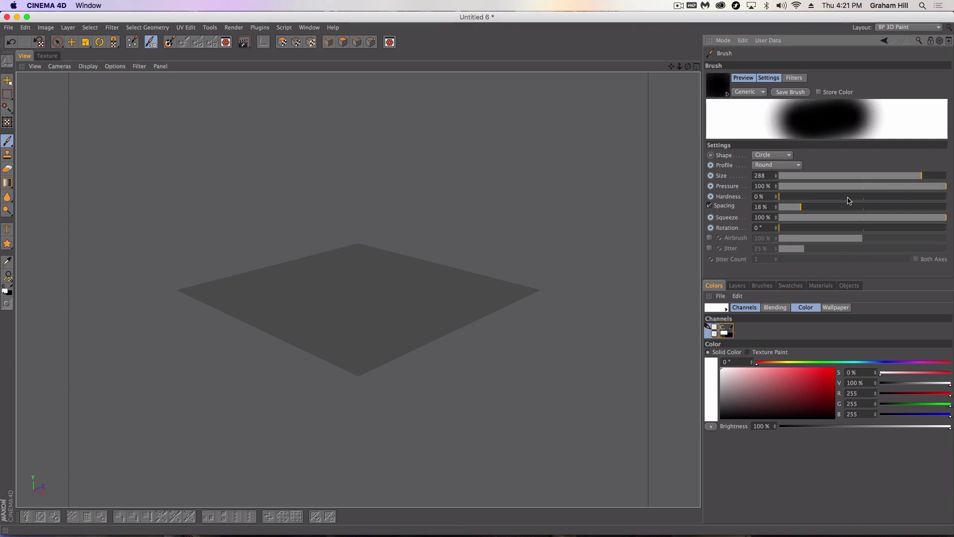
mouse_move(787, 198)
mouse_down()
mouse_move(952, 200)
mouse_move(776, 195)
mouse_up()
drag(921, 177, 865, 181)
drag(943, 191, 898, 187)
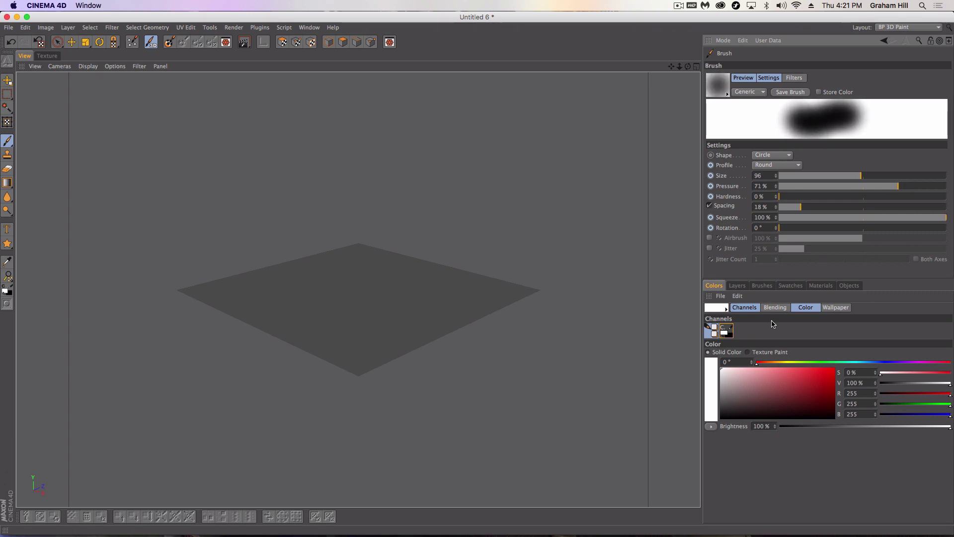
click(737, 286)
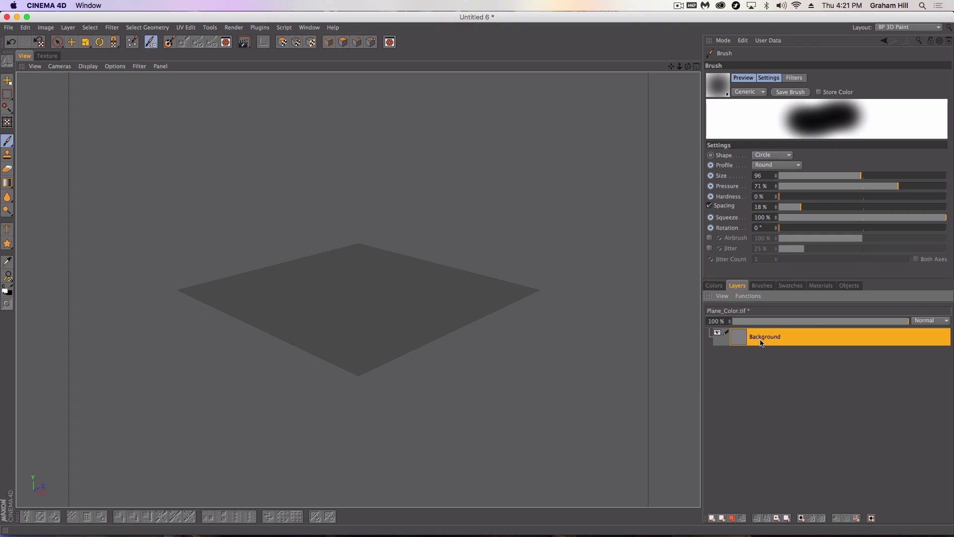
Step: Browse the BodyPaint 3D artist brush preset folders, then collapse them and show the Swatches palette
click(762, 285)
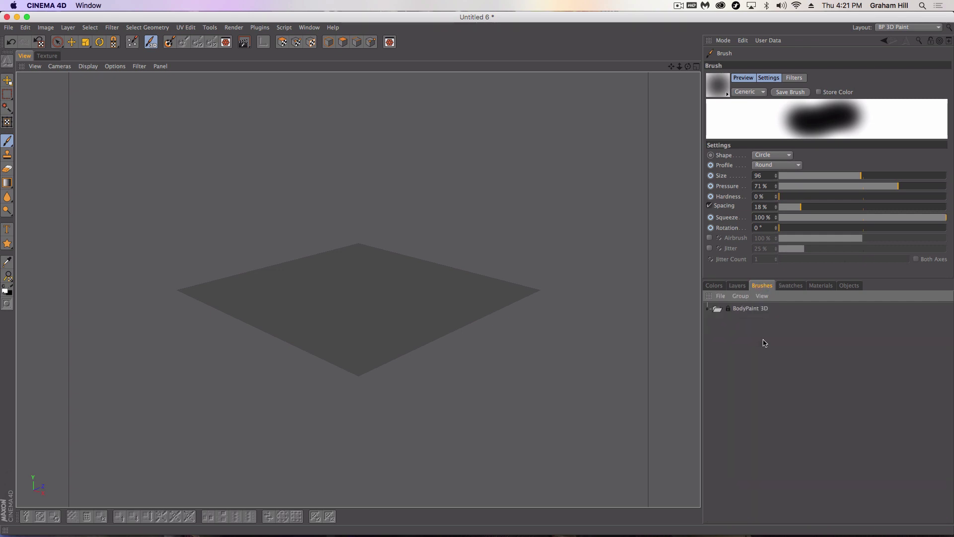
click(708, 309)
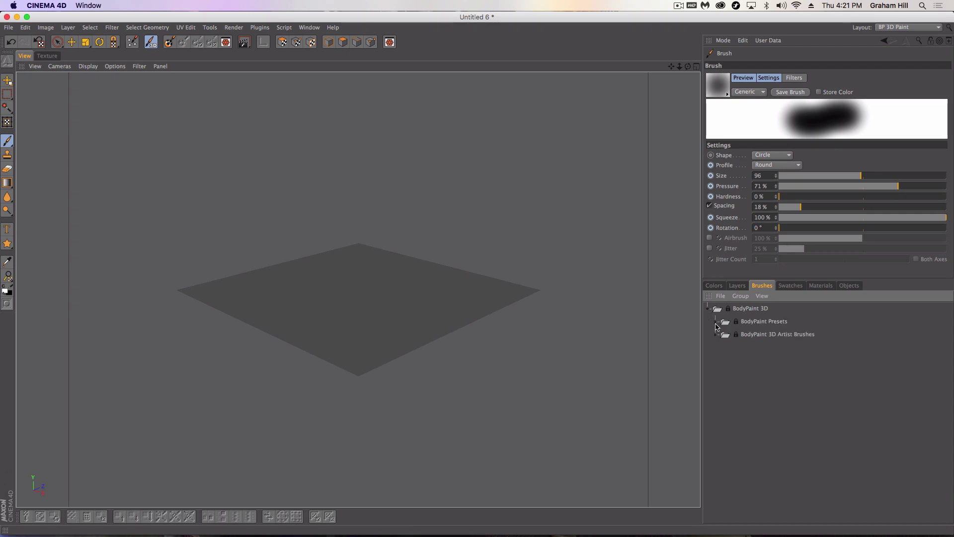
click(716, 323)
click(716, 348)
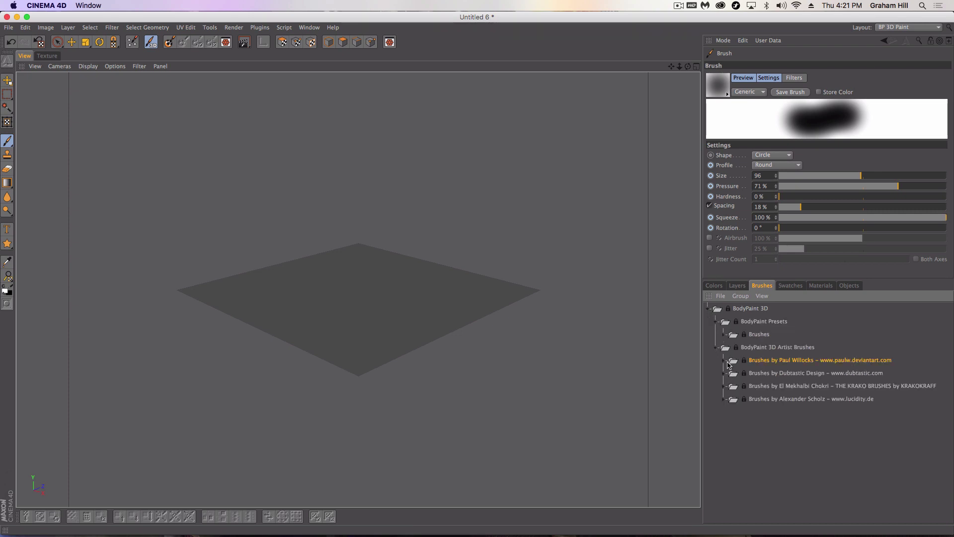
click(724, 361)
click(731, 374)
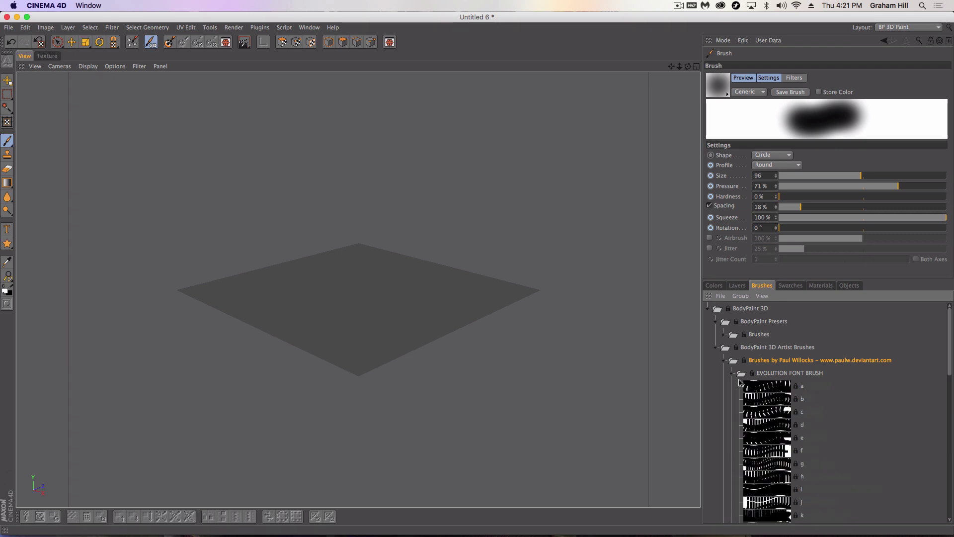
scroll(780, 430, down, 10)
scroll(781, 397, up, 10)
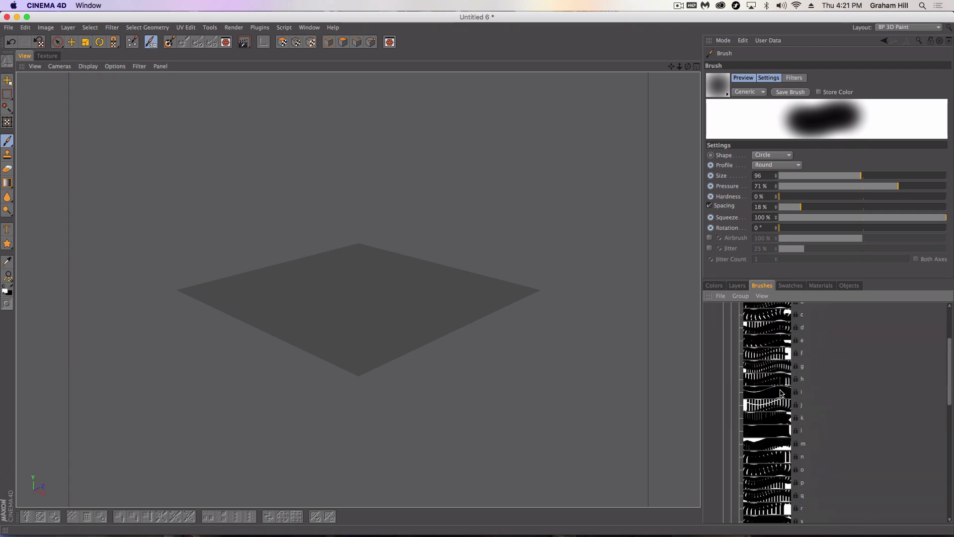
click(716, 348)
click(710, 308)
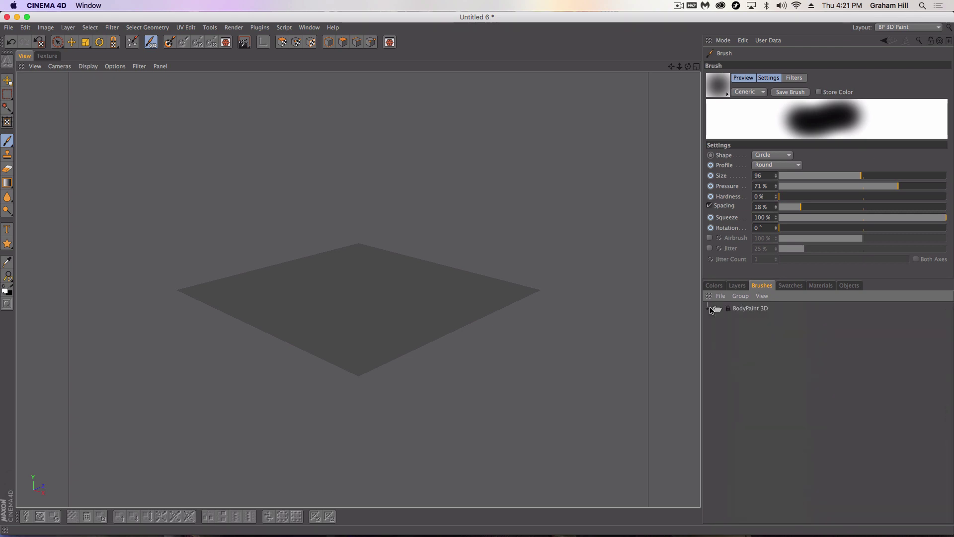
click(791, 286)
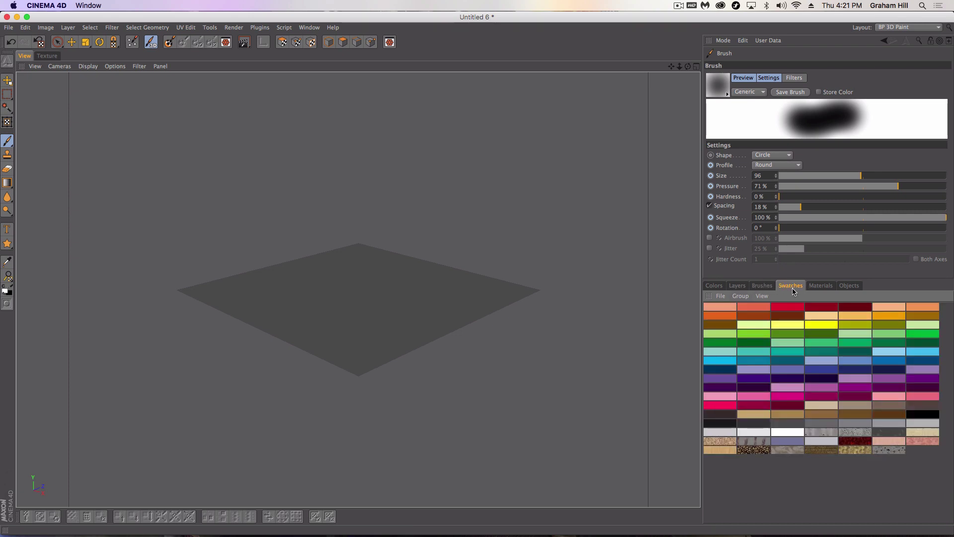
Step: Paint the plane with the grey plank texture swatch, enlarging the brush to 218 for the left area
click(819, 430)
mouse_move(418, 307)
mouse_down()
mouse_move(393, 307)
mouse_move(377, 327)
mouse_move(408, 291)
mouse_move(378, 297)
mouse_move(345, 340)
mouse_move(421, 270)
mouse_move(400, 321)
mouse_move(411, 354)
mouse_move(454, 279)
mouse_move(401, 364)
mouse_move(444, 331)
mouse_move(486, 271)
mouse_move(509, 265)
mouse_move(515, 276)
mouse_move(424, 339)
mouse_move(382, 340)
mouse_move(376, 361)
mouse_move(393, 295)
mouse_move(372, 305)
mouse_move(373, 267)
mouse_move(324, 310)
mouse_move(343, 307)
mouse_move(349, 316)
mouse_move(268, 354)
mouse_move(389, 240)
mouse_move(330, 266)
mouse_move(388, 250)
mouse_up()
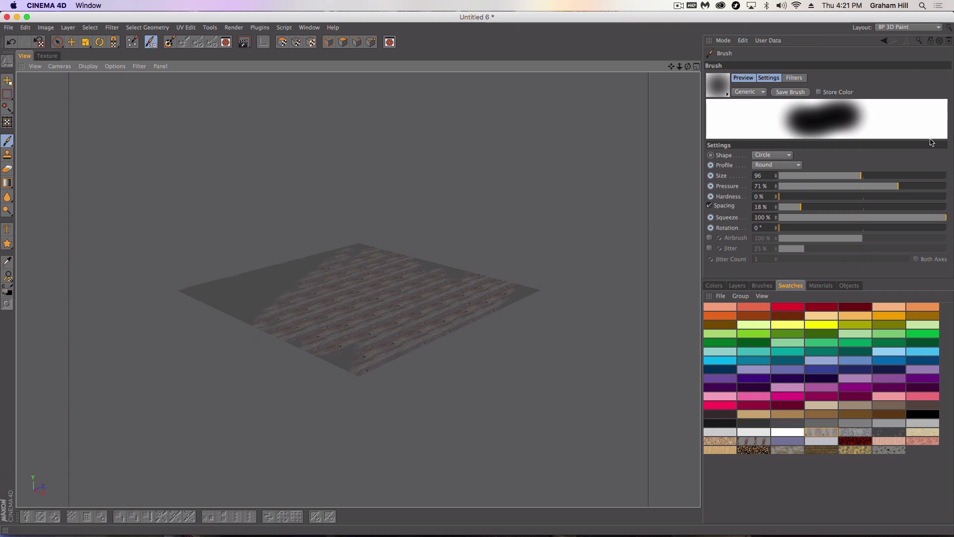
click(903, 175)
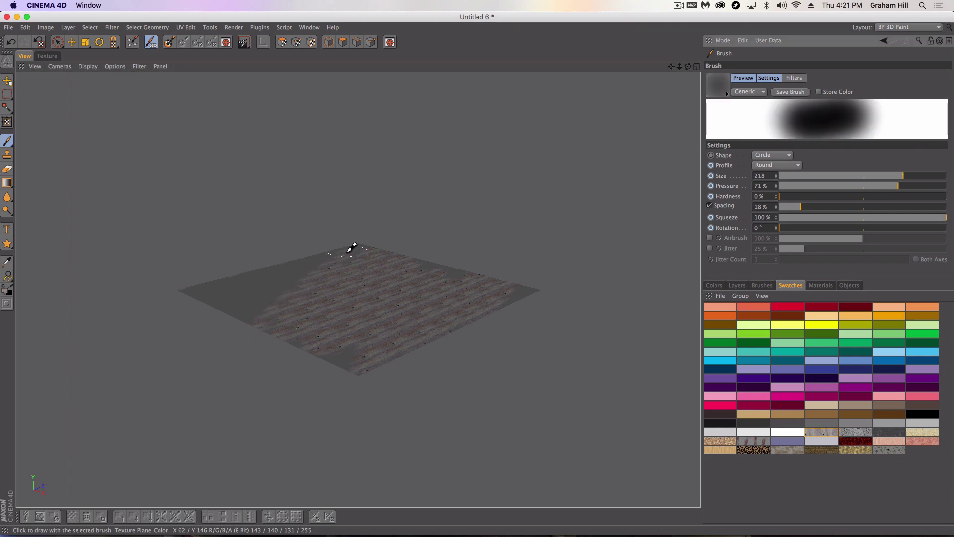
mouse_move(333, 256)
mouse_down()
mouse_move(269, 301)
mouse_move(253, 303)
mouse_move(253, 295)
mouse_move(301, 260)
mouse_move(217, 301)
mouse_move(297, 247)
mouse_move(187, 300)
mouse_move(260, 309)
mouse_move(230, 328)
mouse_move(368, 324)
mouse_move(336, 357)
mouse_move(493, 300)
mouse_move(445, 248)
mouse_move(442, 262)
mouse_move(489, 291)
mouse_move(532, 295)
mouse_move(341, 256)
mouse_move(194, 331)
mouse_move(359, 343)
mouse_up()
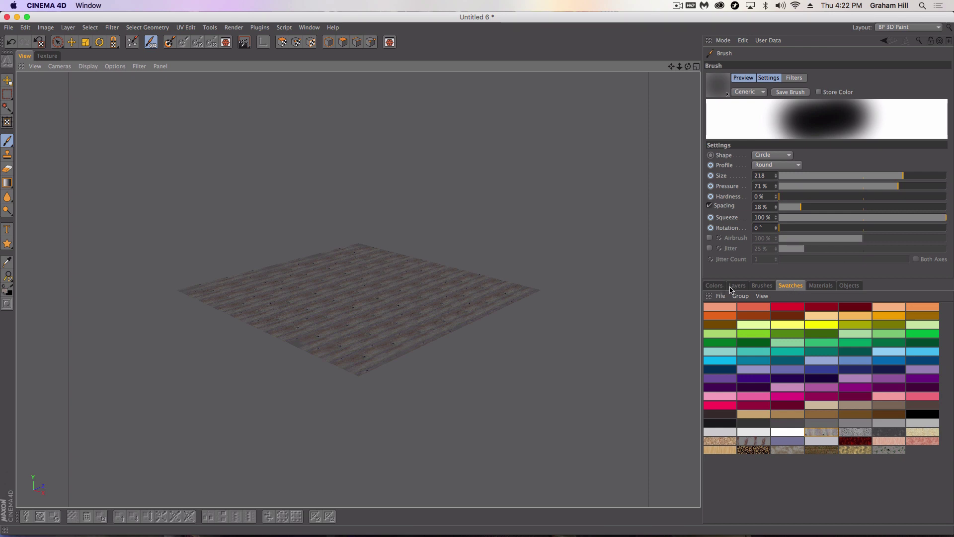
Step: Add a new empty layer above Background using the Layers Functions menu
click(730, 287)
click(746, 297)
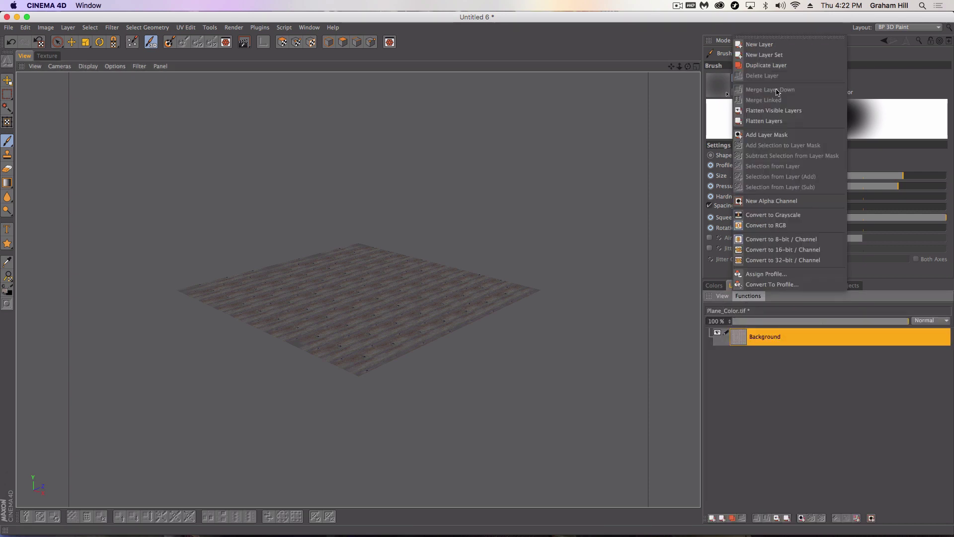
click(775, 43)
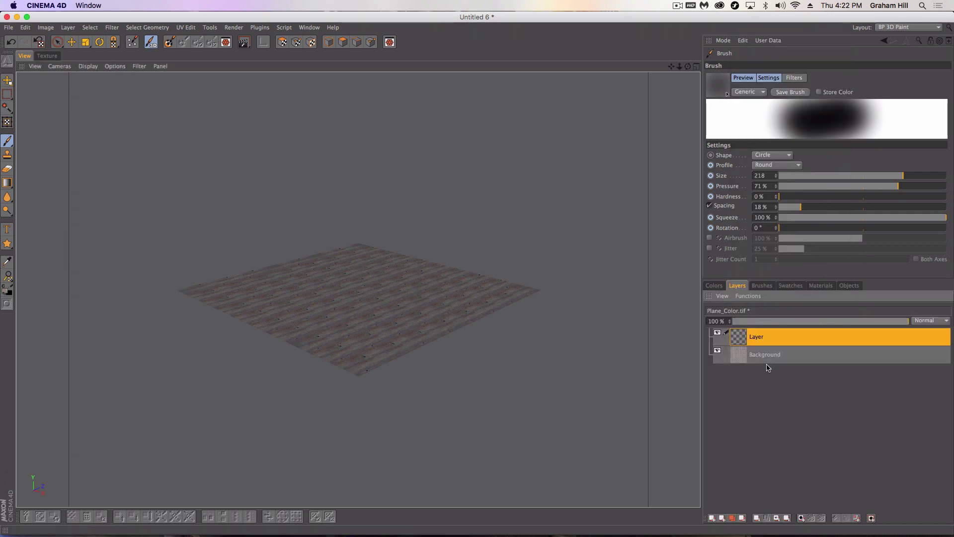
Step: Paint the pink rust texture swatch across most of the plane on the new layer
click(789, 286)
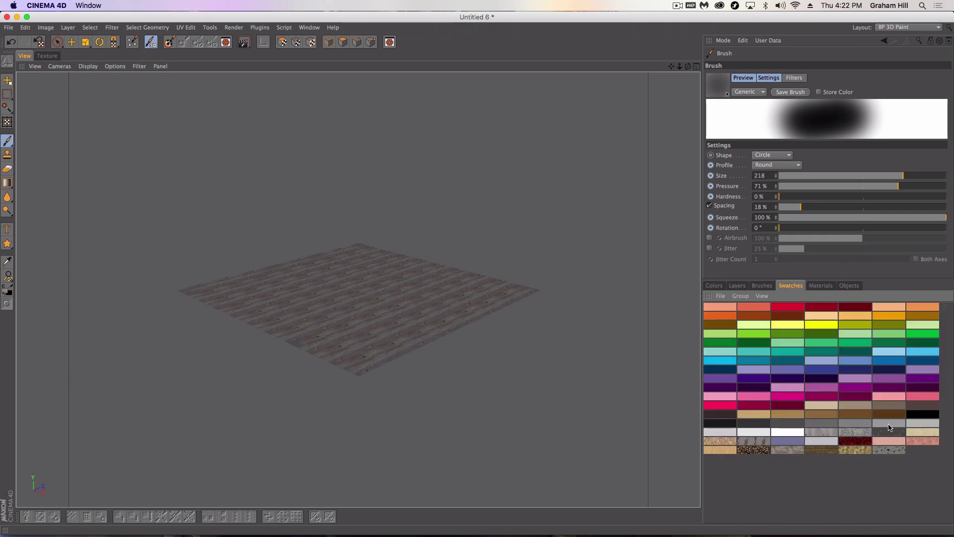
click(922, 441)
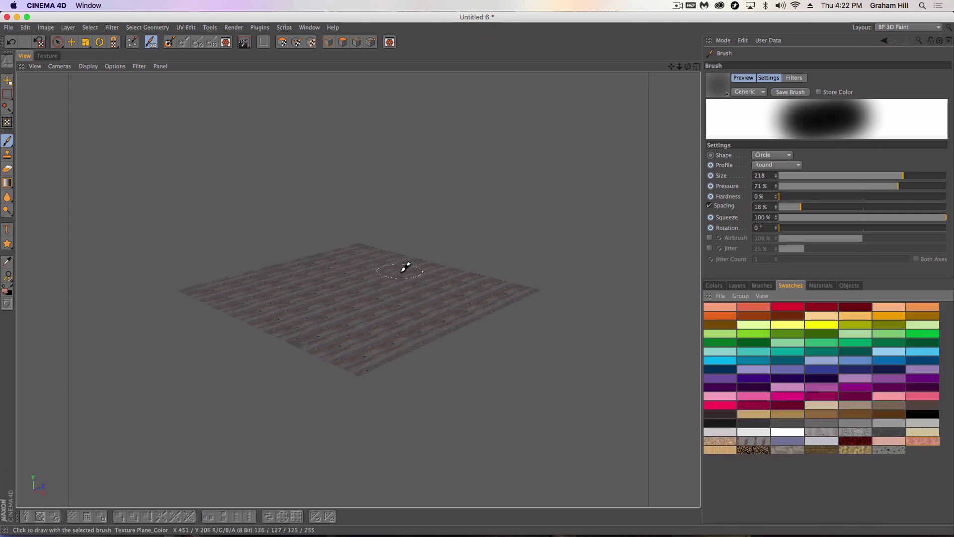
mouse_move(471, 281)
mouse_down()
mouse_move(452, 305)
mouse_move(444, 298)
mouse_move(496, 301)
mouse_move(446, 320)
mouse_move(381, 365)
mouse_move(326, 376)
mouse_move(292, 357)
mouse_move(383, 336)
mouse_move(358, 318)
mouse_move(308, 321)
mouse_move(313, 308)
mouse_move(237, 313)
mouse_move(349, 247)
mouse_move(474, 228)
mouse_up()
Step: Set the rust layer to 51% opacity and Screen blend mode, after trying Multiply
click(737, 286)
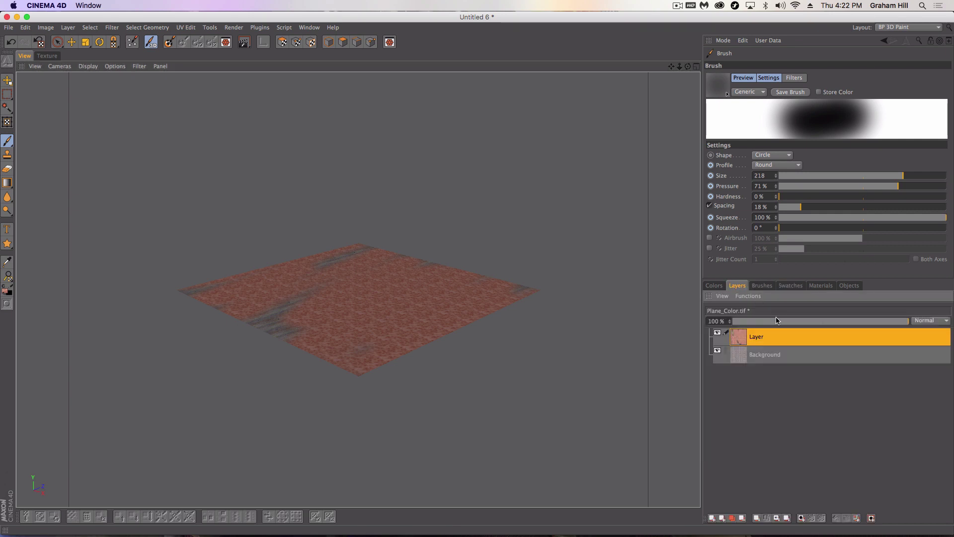
drag(805, 320, 808, 319)
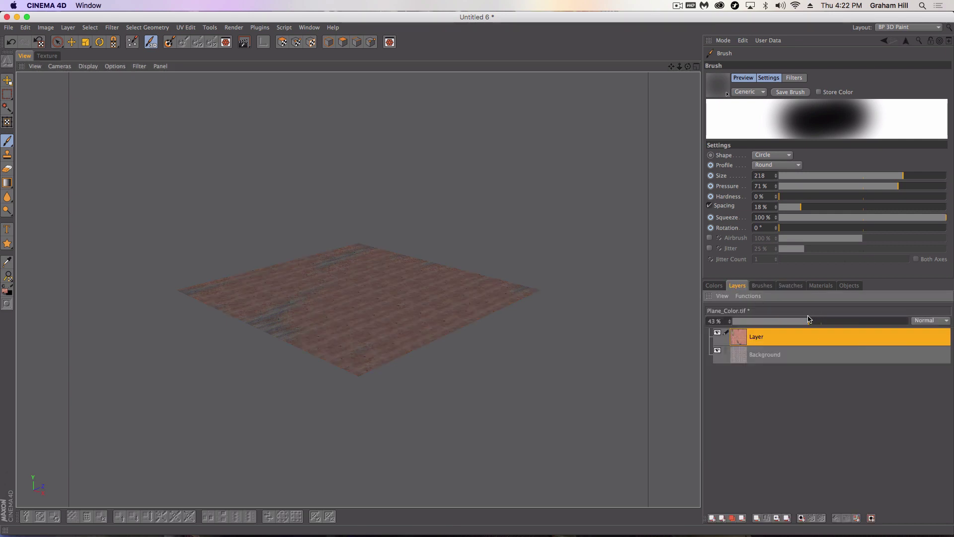
click(790, 355)
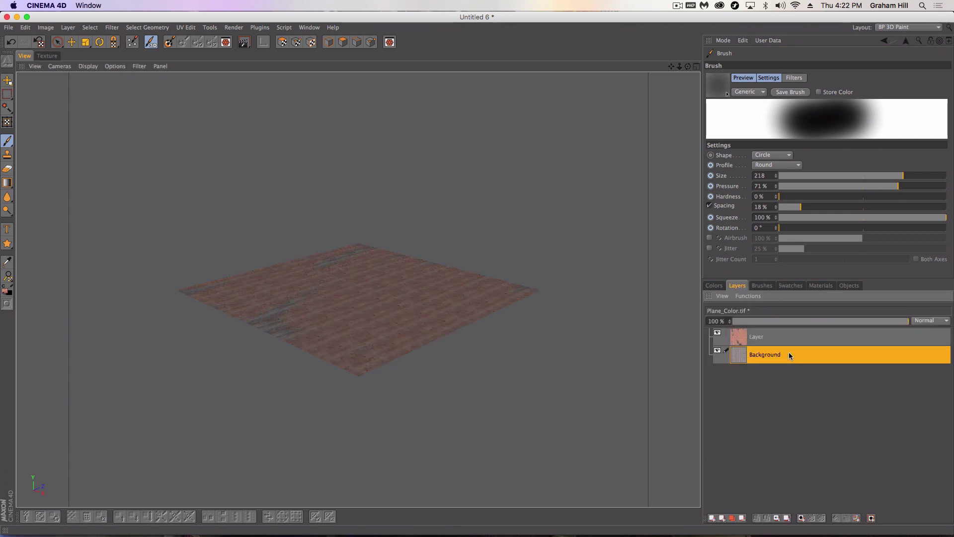
click(823, 325)
click(819, 337)
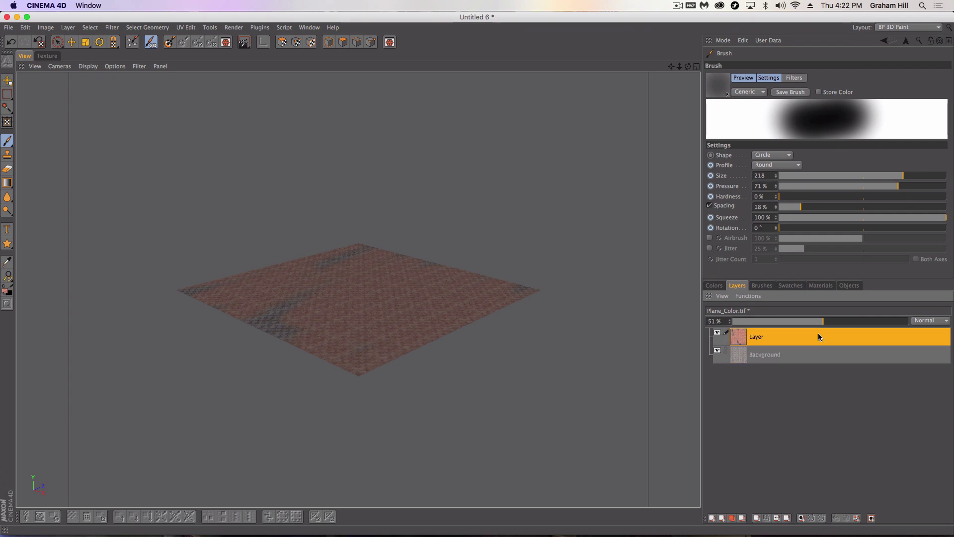
click(925, 321)
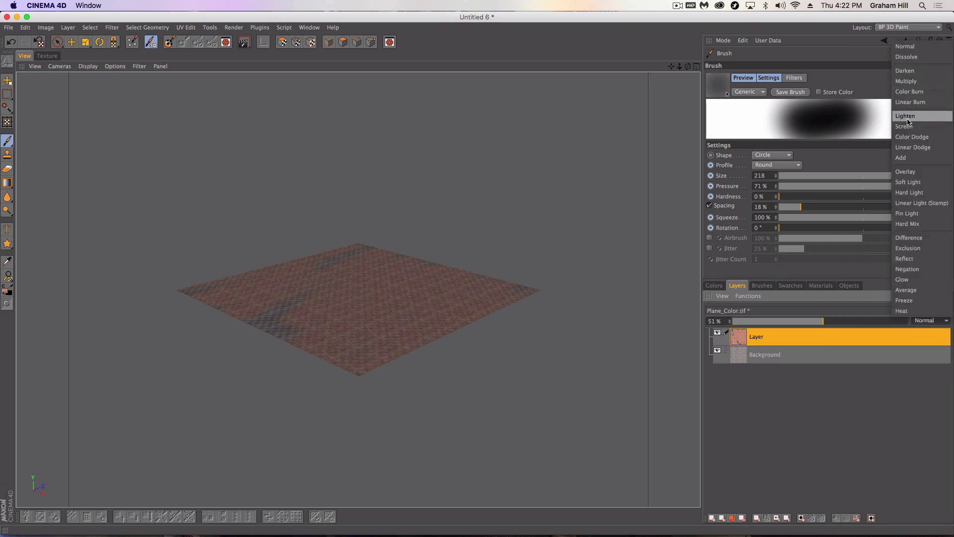
click(906, 82)
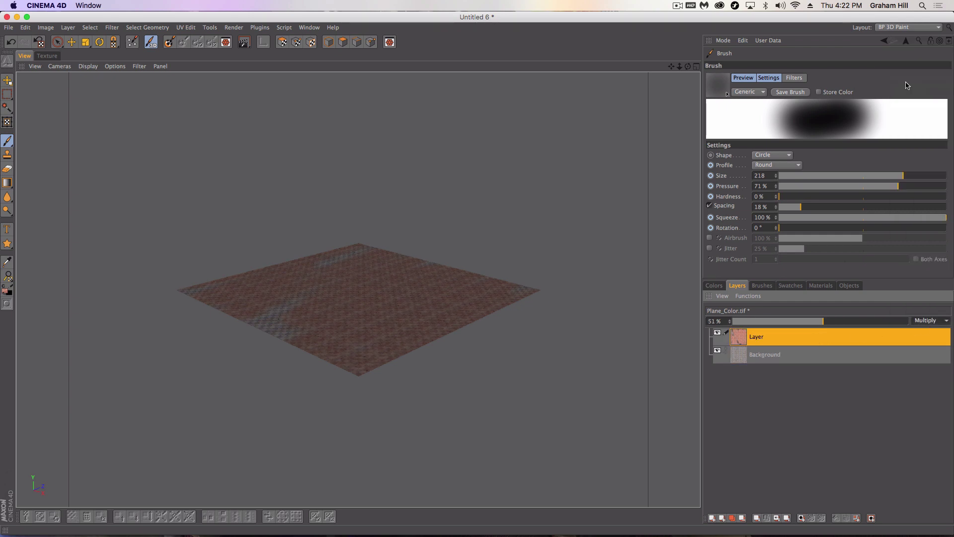
click(922, 319)
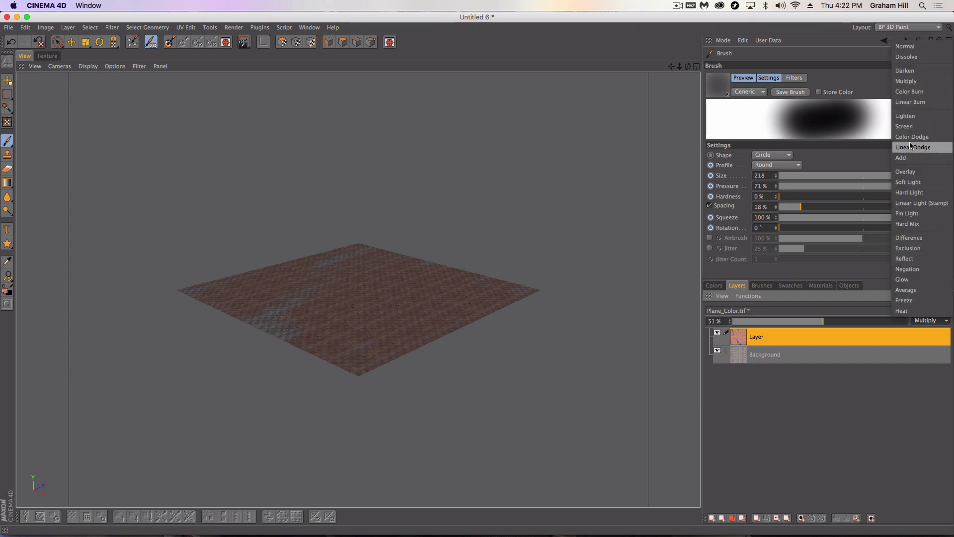
click(908, 127)
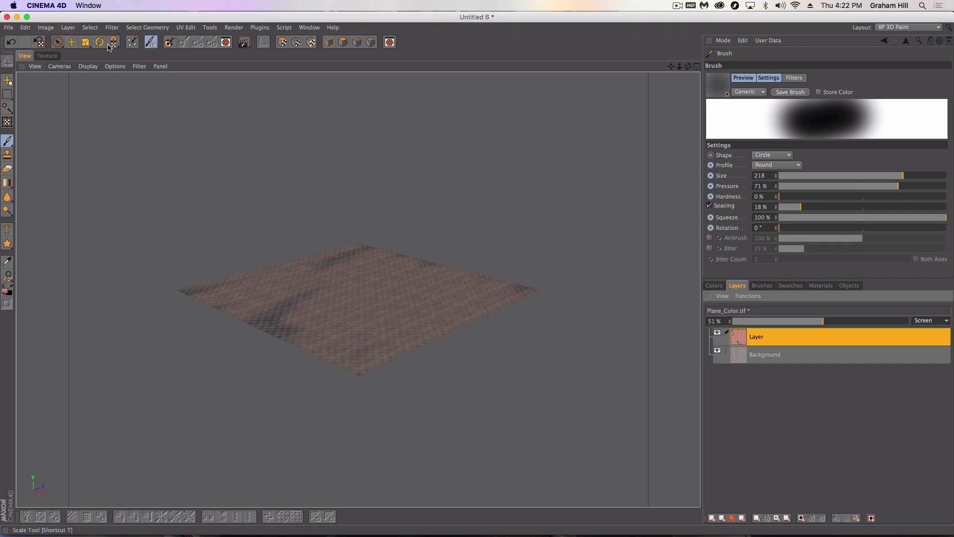
Step: Return to the Startup layout and turn off Reflectance in the Plane material
click(888, 26)
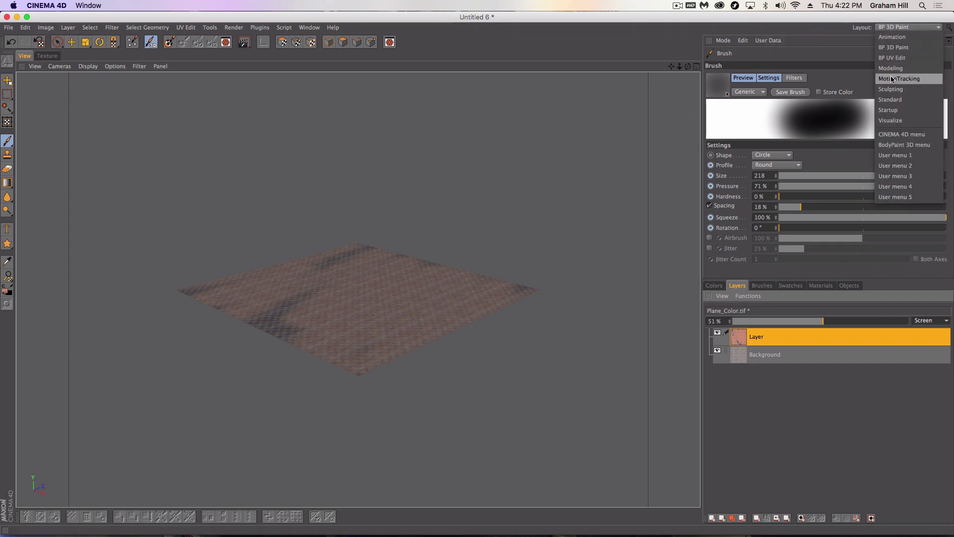
click(890, 107)
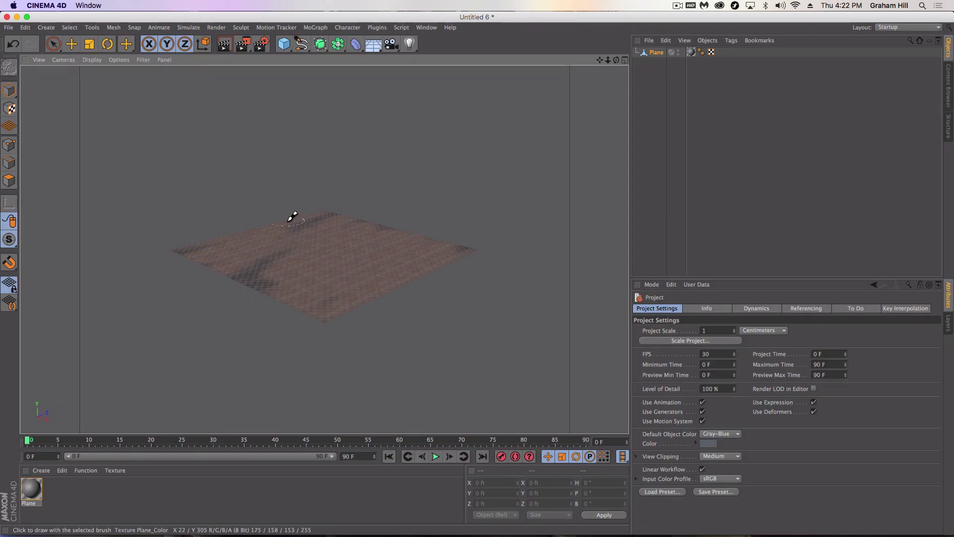
click(71, 44)
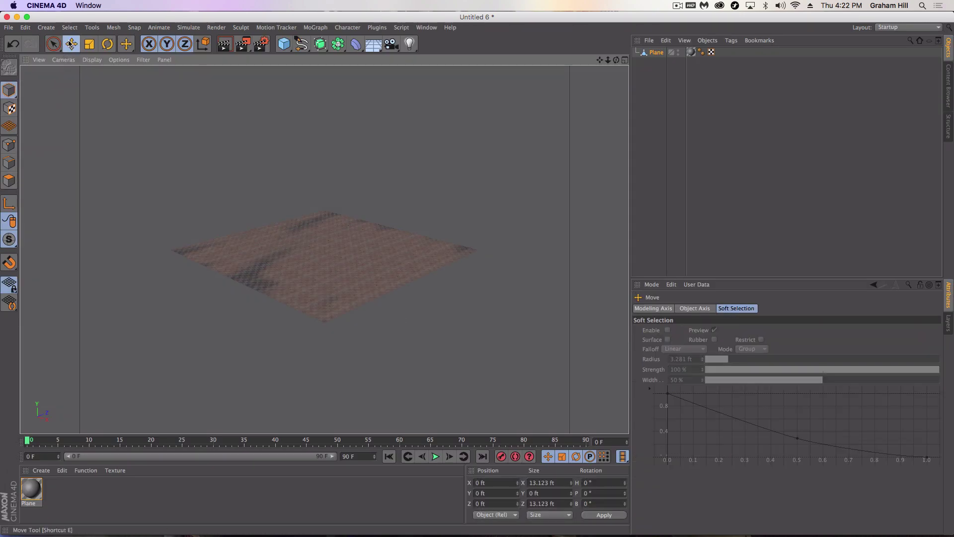
alt+drag(330, 277, 327, 307)
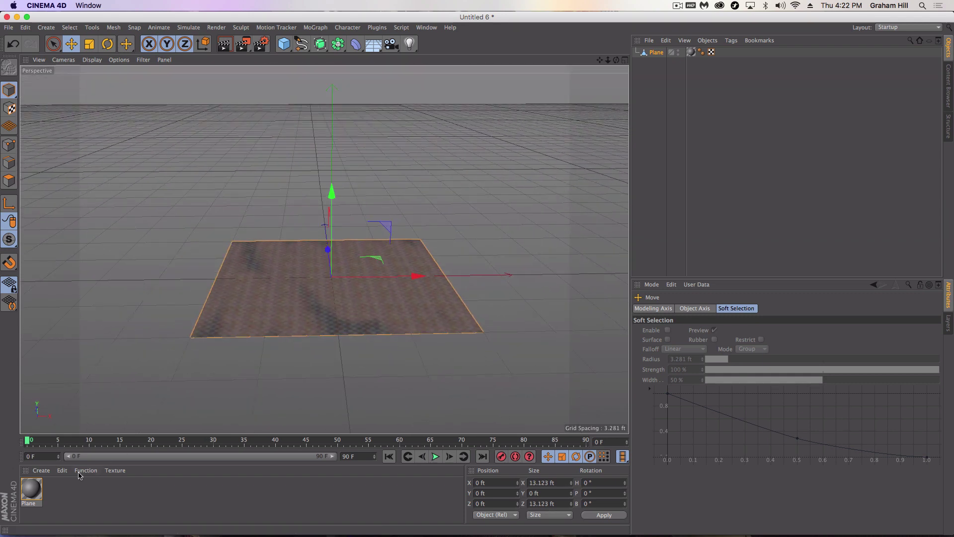
double_click(34, 489)
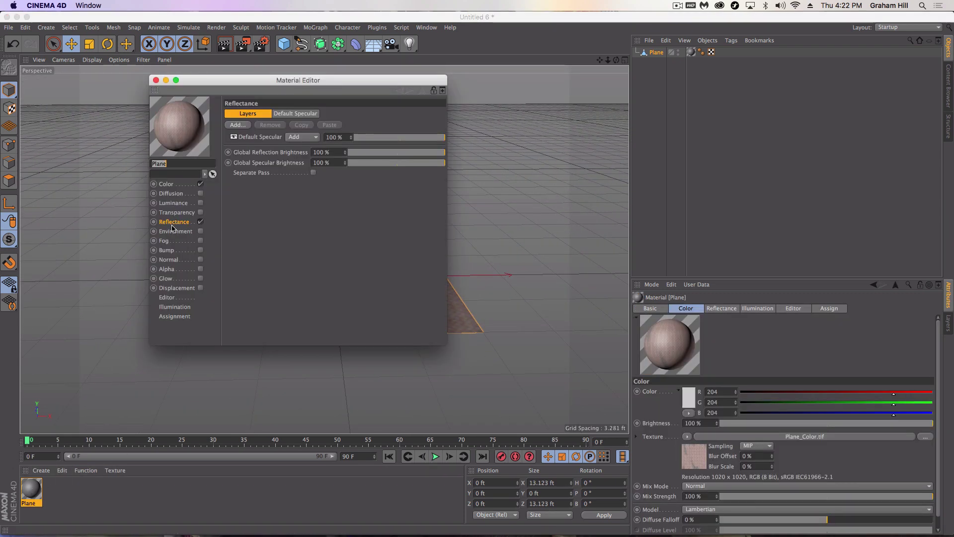
click(200, 222)
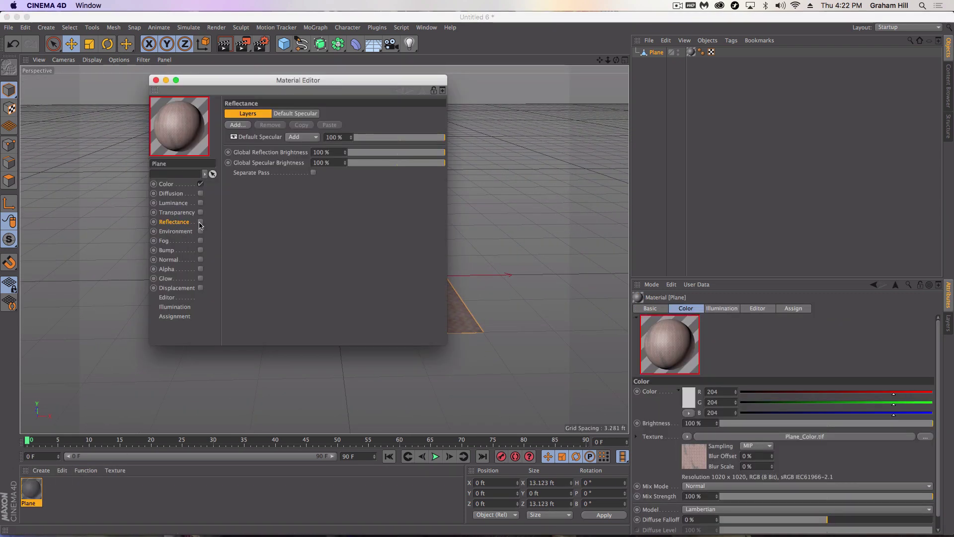
click(156, 80)
Step: Add a Light raised above the plane and render a lighting preview
alt+drag(285, 217, 371, 268)
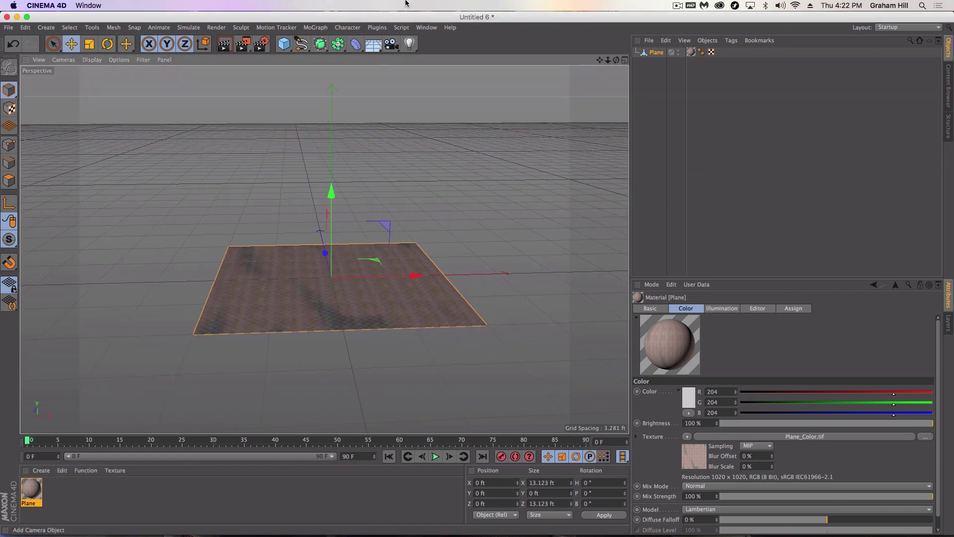
click(410, 45)
drag(331, 190, 332, 69)
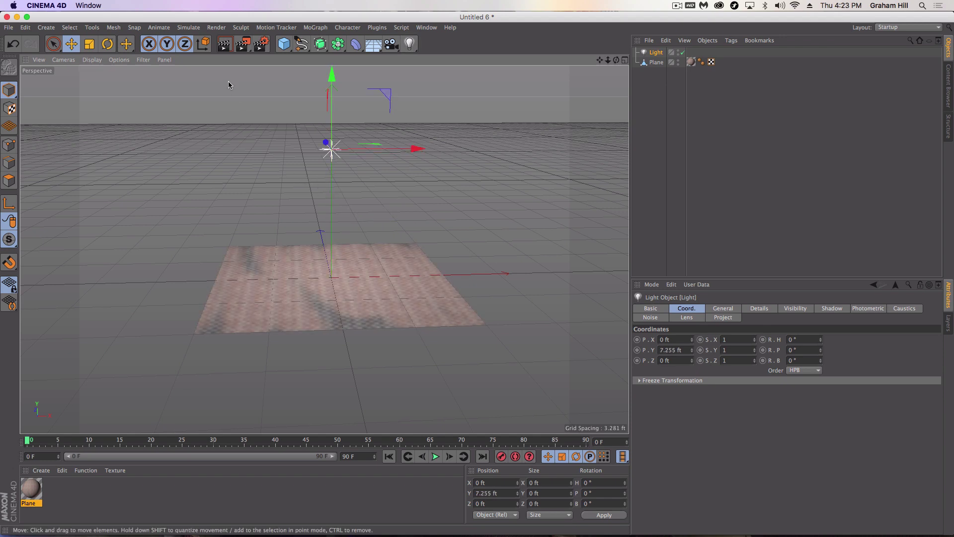
click(224, 45)
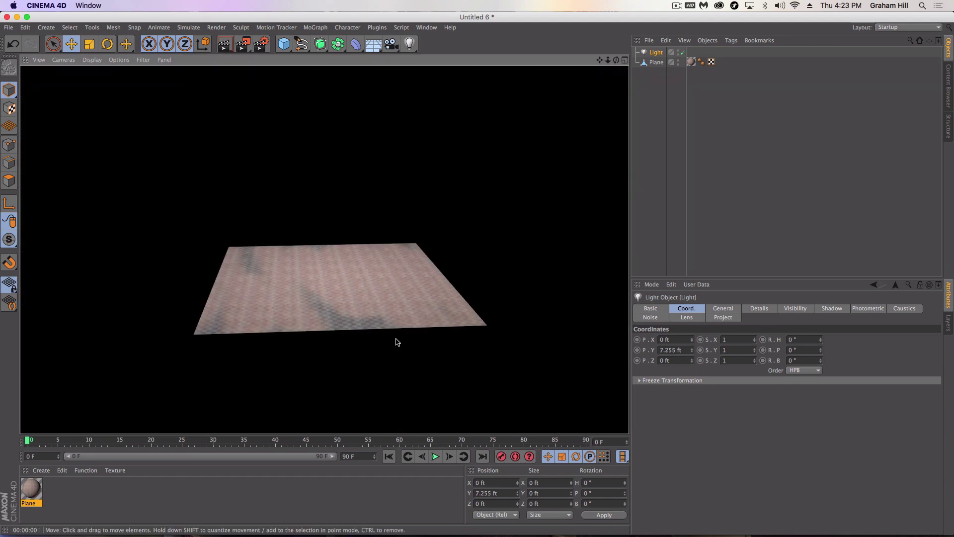
Step: Delete the Light and Plane objects, leaving an empty scene
click(652, 53)
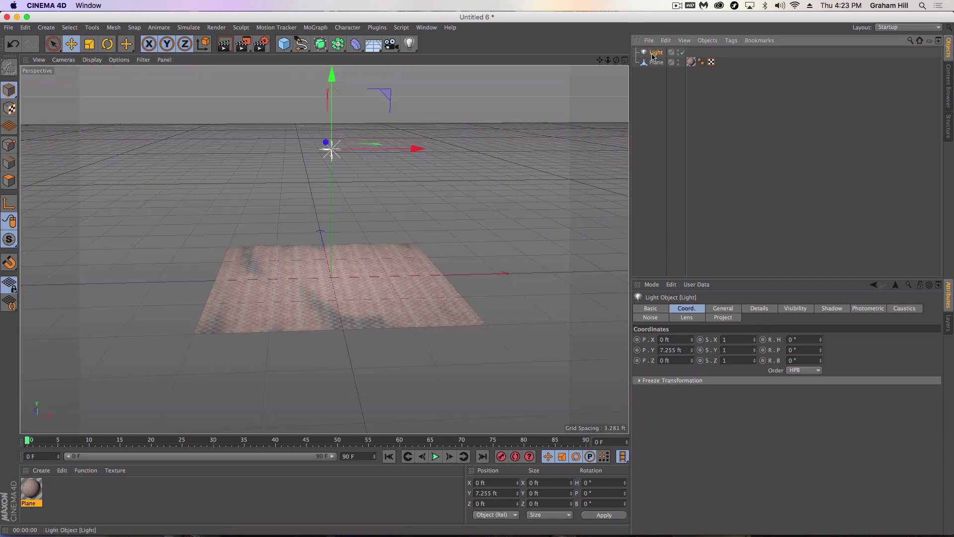
key(Delete)
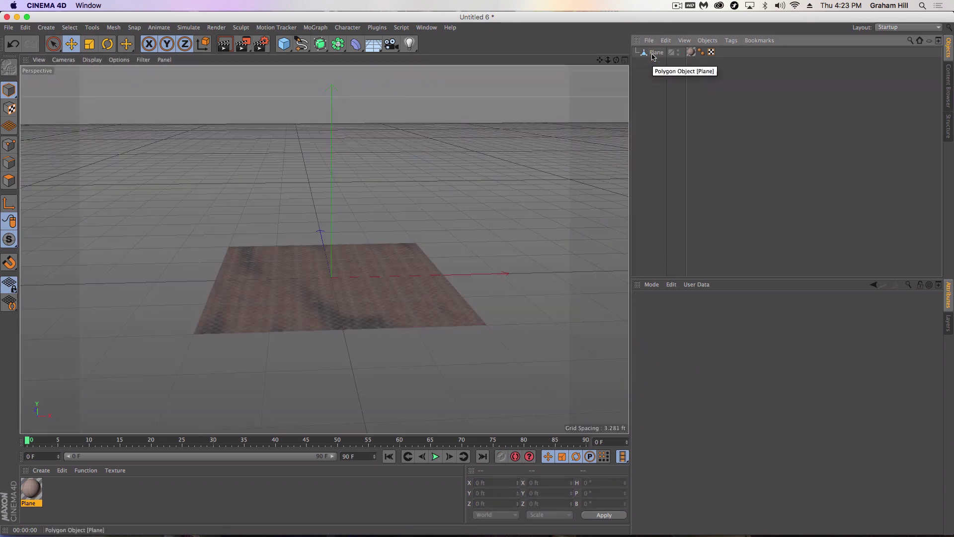
click(652, 54)
key(Delete)
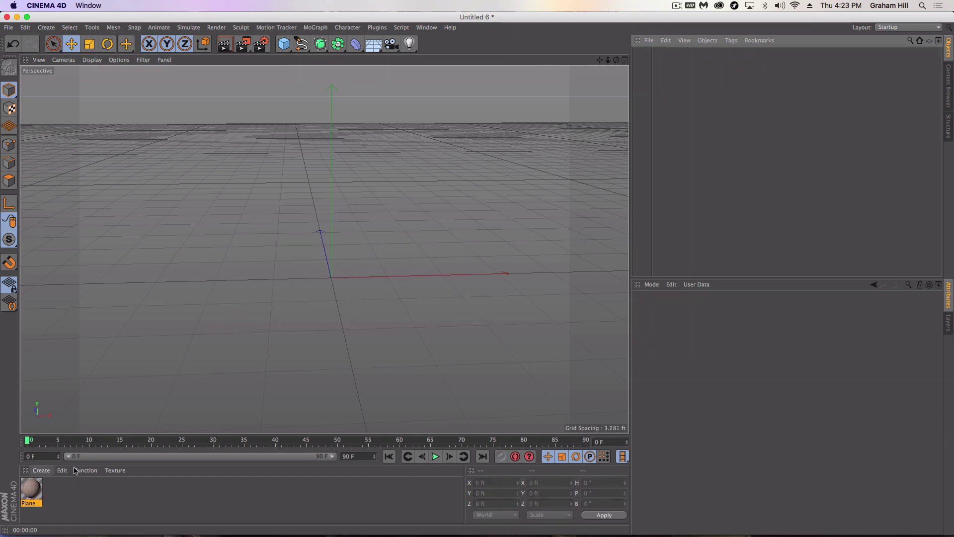
Step: Add a Landscape object and shrink it to about 14.733 ft wide by 7.252 ft deep
click(286, 46)
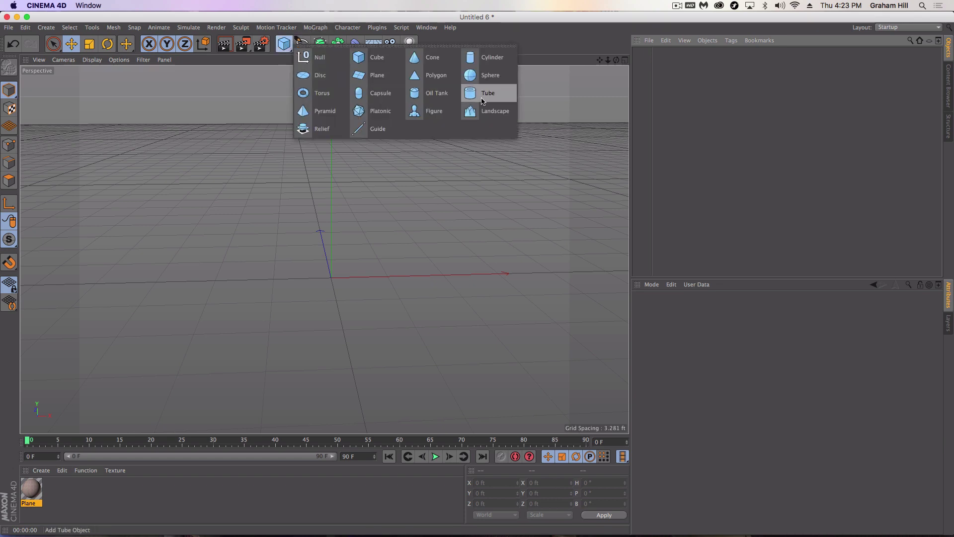
click(492, 111)
drag(320, 232, 338, 263)
drag(498, 273, 457, 283)
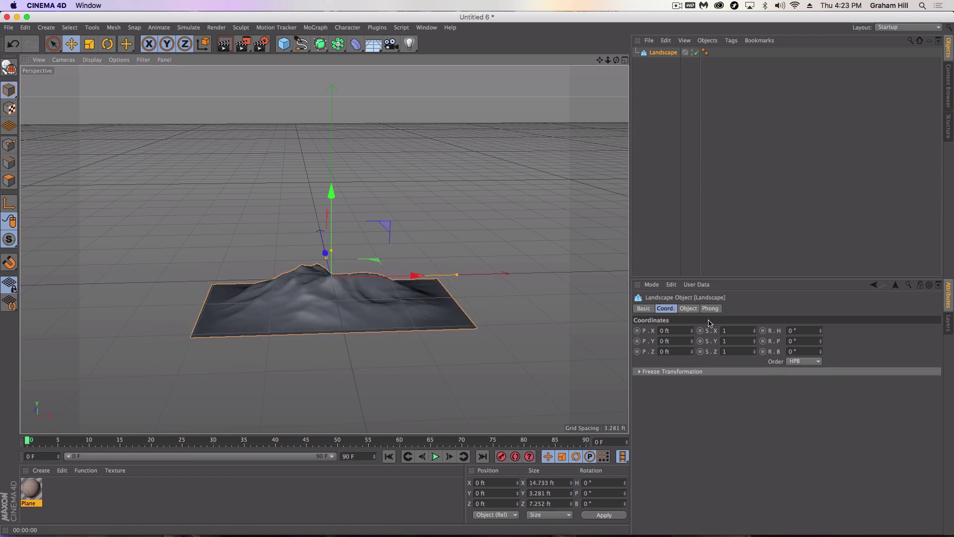
Step: In the BP UV Edit layout, run the Paint Setup Wizard to create a 1020x540 Landscape_Color.tif texture
click(878, 28)
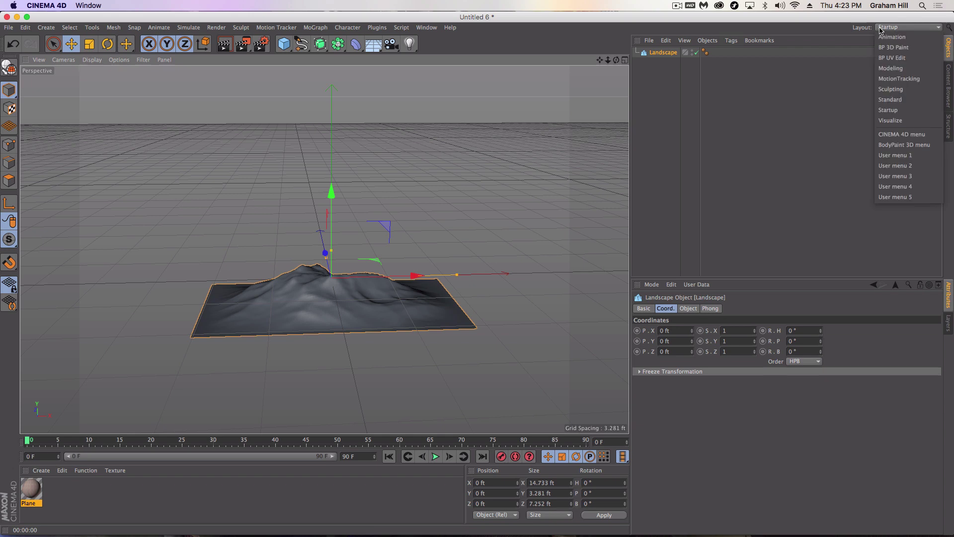
click(888, 58)
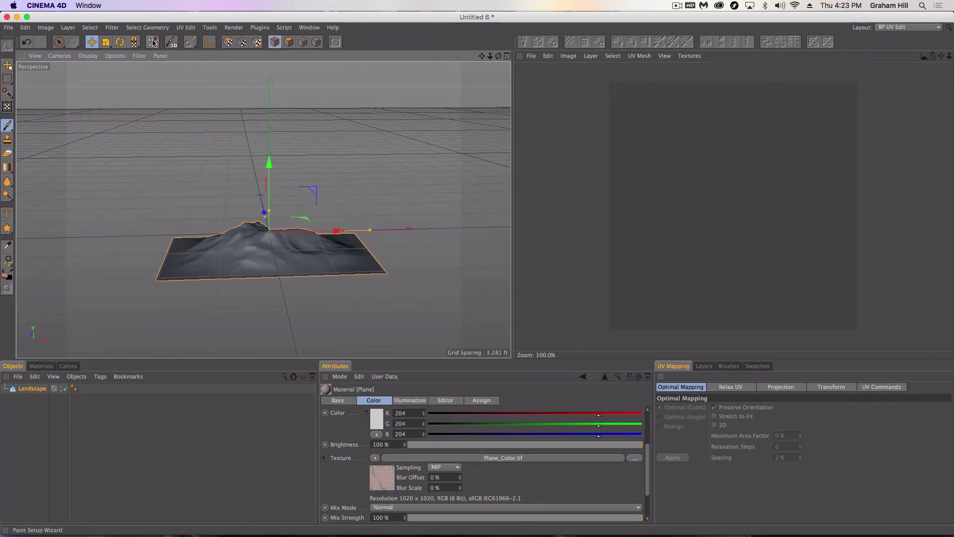
click(130, 43)
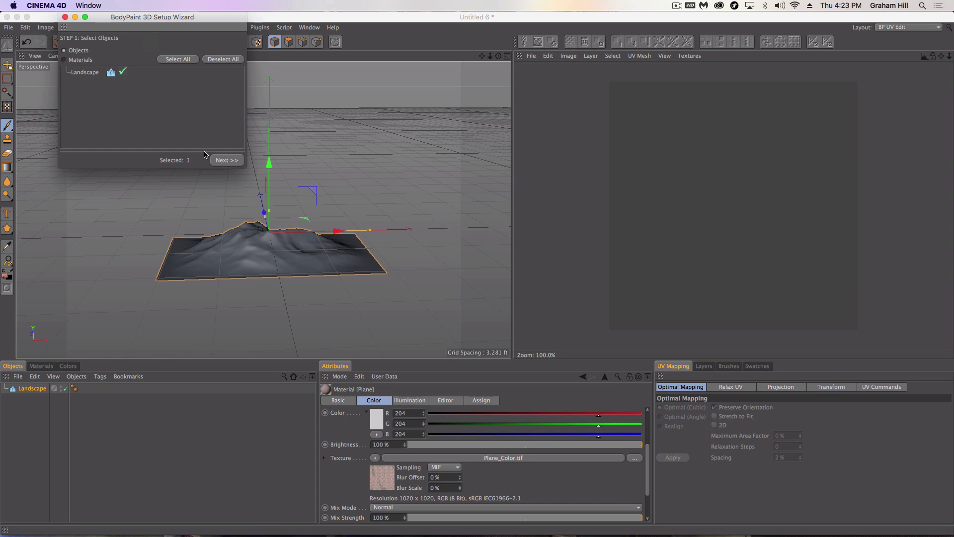
click(224, 160)
click(221, 160)
click(219, 160)
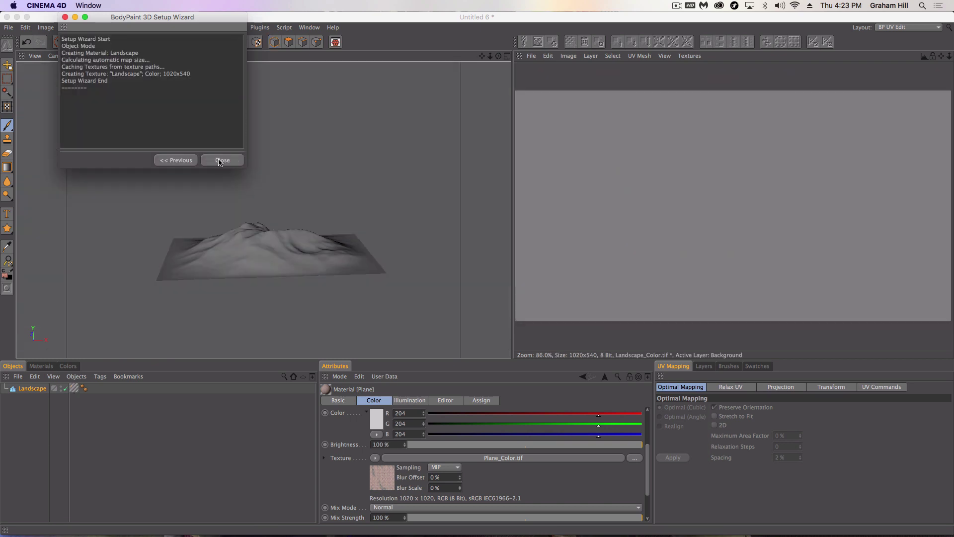
click(222, 160)
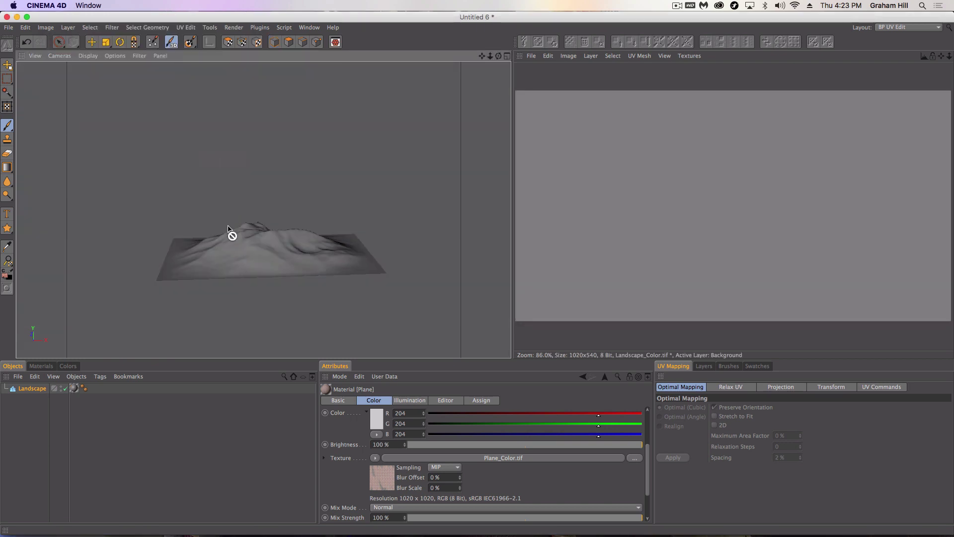
click(915, 27)
Step: In the BP 3D Paint layout, pick the white swatch and set the brush pressure to 38%
click(899, 48)
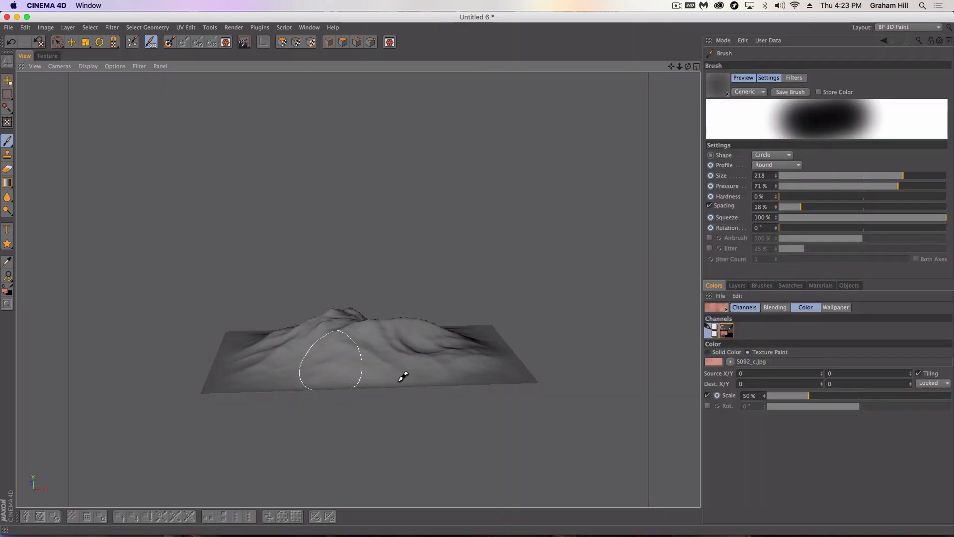
scroll(366, 370, up, 6)
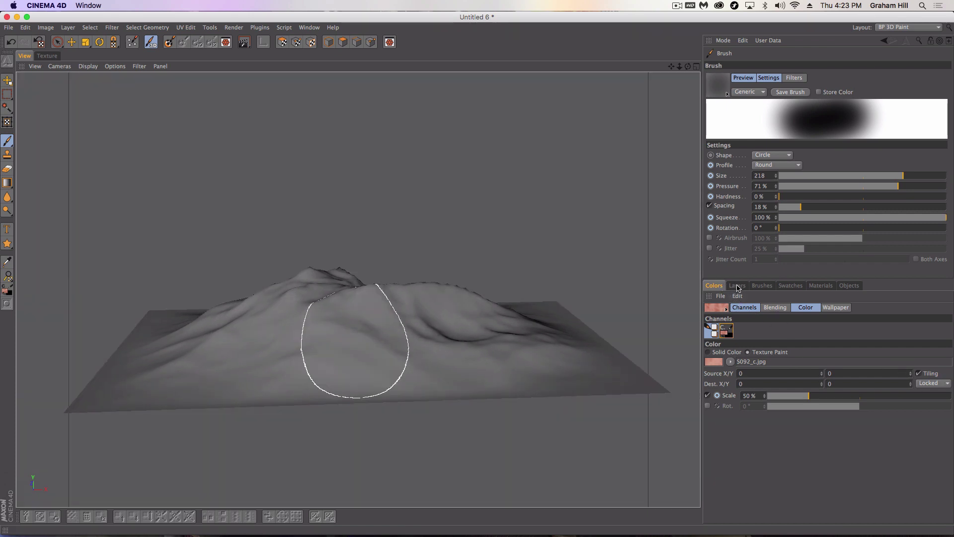
click(737, 286)
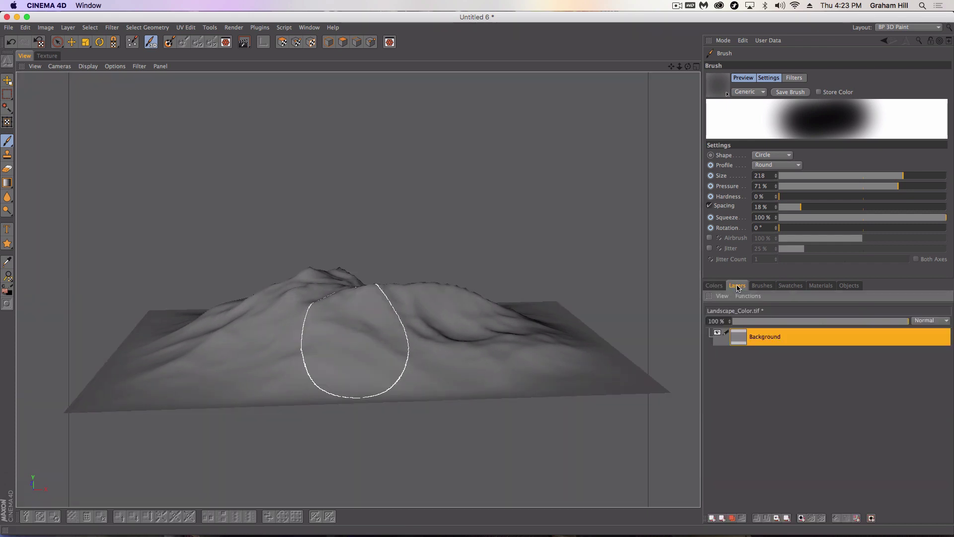
click(716, 288)
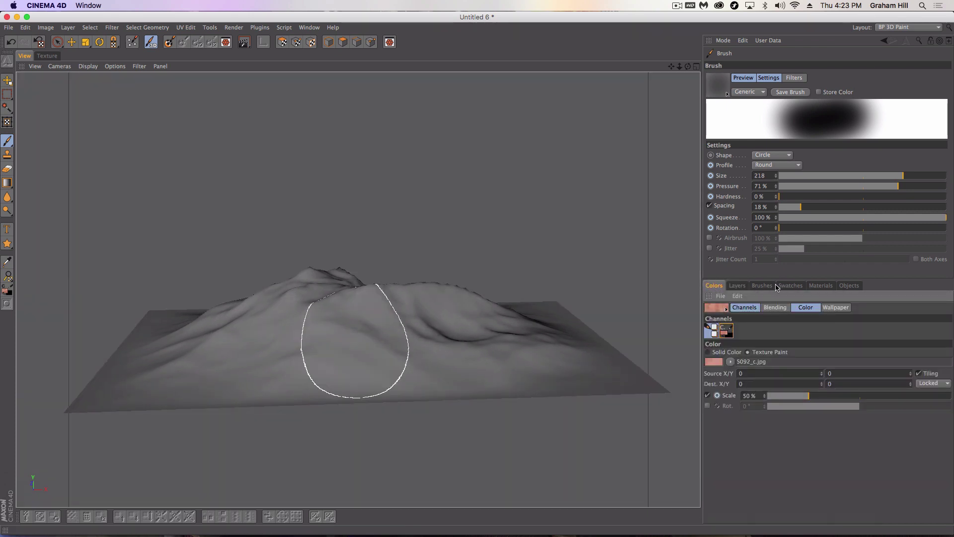
click(763, 285)
click(788, 287)
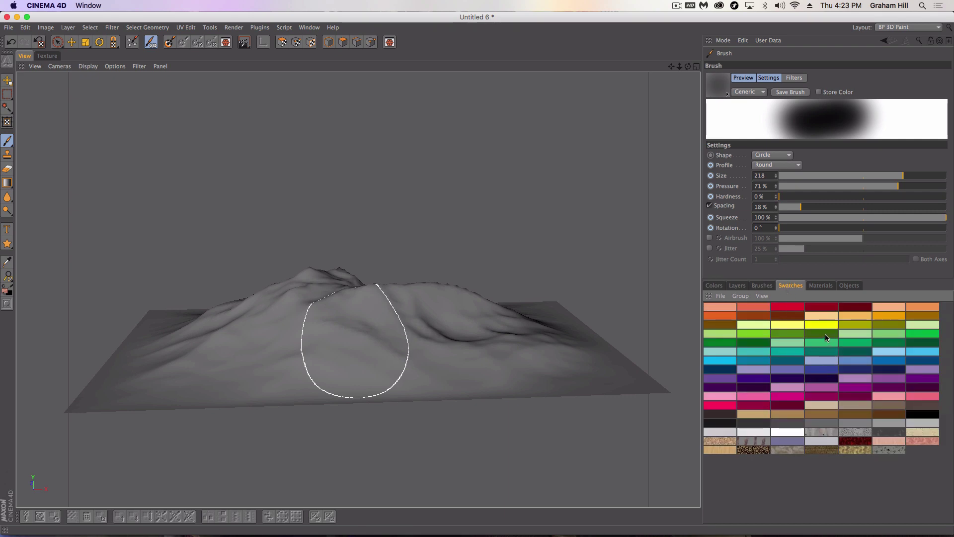
click(794, 432)
click(833, 176)
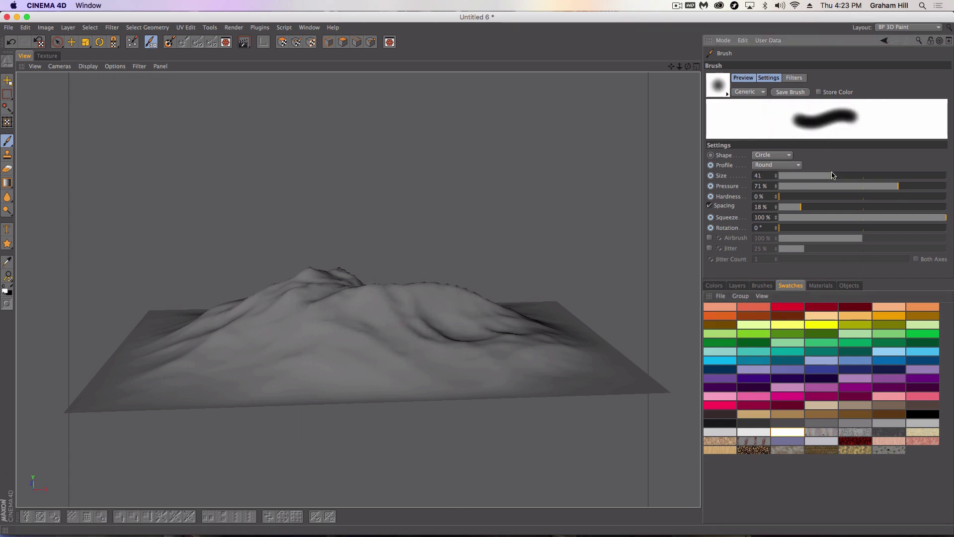
click(842, 185)
Step: Paint white over the mountain peak, enlarging the brush to size 147 for a broad stroke
mouse_move(308, 288)
mouse_down()
mouse_move(300, 286)
mouse_move(327, 284)
mouse_move(306, 304)
mouse_move(338, 363)
mouse_move(338, 259)
mouse_move(355, 269)
mouse_move(343, 277)
mouse_move(401, 230)
mouse_up()
click(881, 175)
mouse_move(458, 239)
mouse_down()
mouse_move(375, 255)
mouse_move(280, 251)
mouse_move(402, 228)
mouse_move(267, 281)
mouse_move(247, 279)
mouse_move(258, 260)
mouse_move(344, 290)
mouse_move(440, 241)
mouse_move(428, 211)
mouse_move(366, 224)
mouse_move(362, 252)
mouse_move(320, 252)
mouse_move(288, 222)
mouse_up()
Step: Add a new empty paint layer via Layers > Functions > New Layer
click(738, 286)
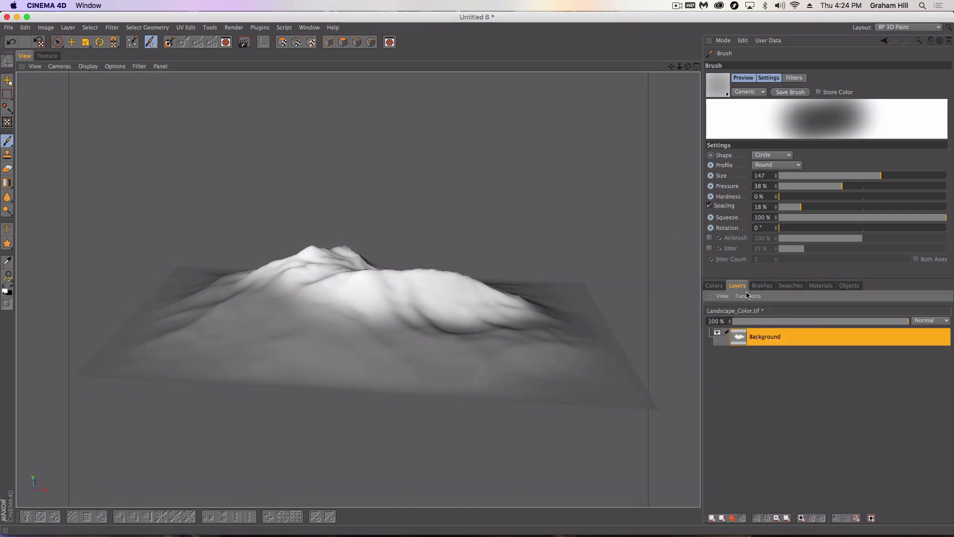
click(747, 295)
click(760, 39)
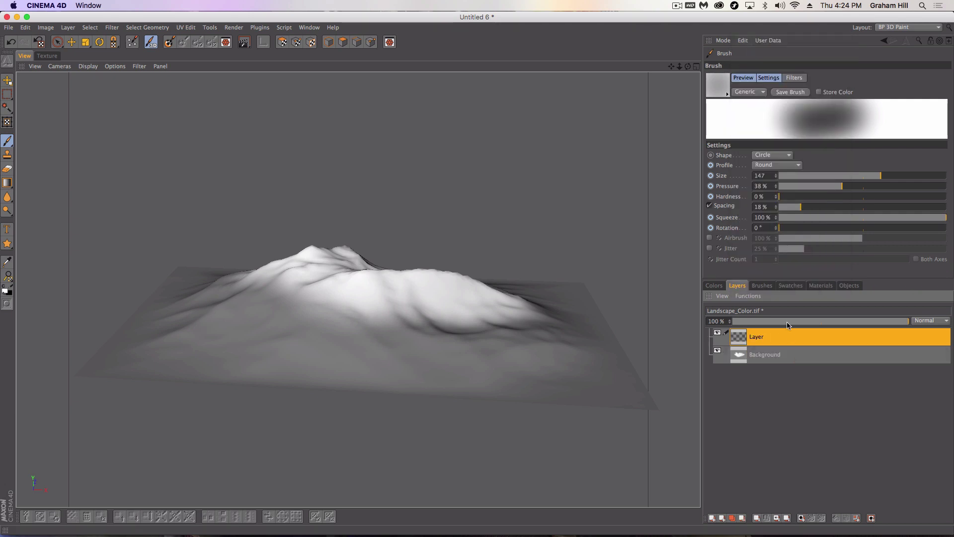
Step: Paint the lower slopes and surrounding ground with a green swatch, then orbit to a frontal view
click(791, 285)
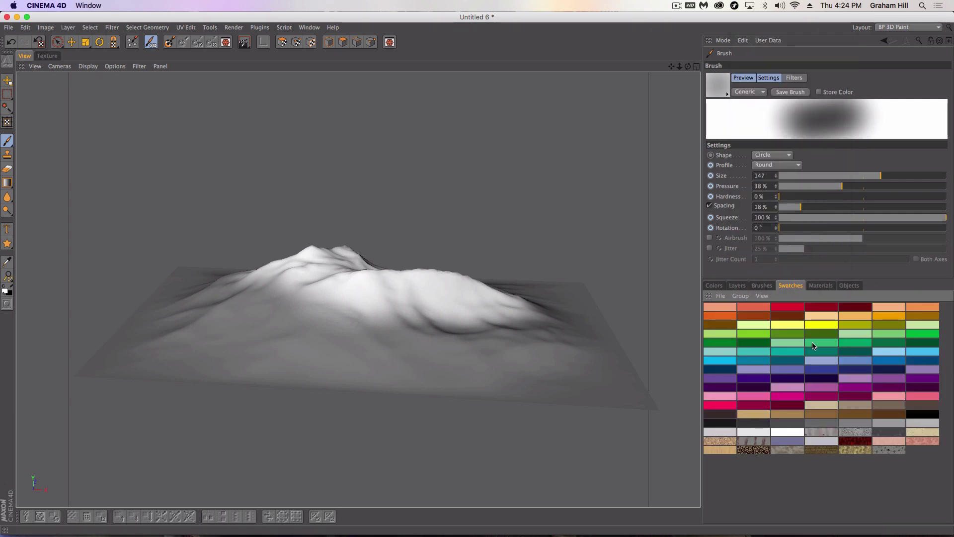
click(758, 350)
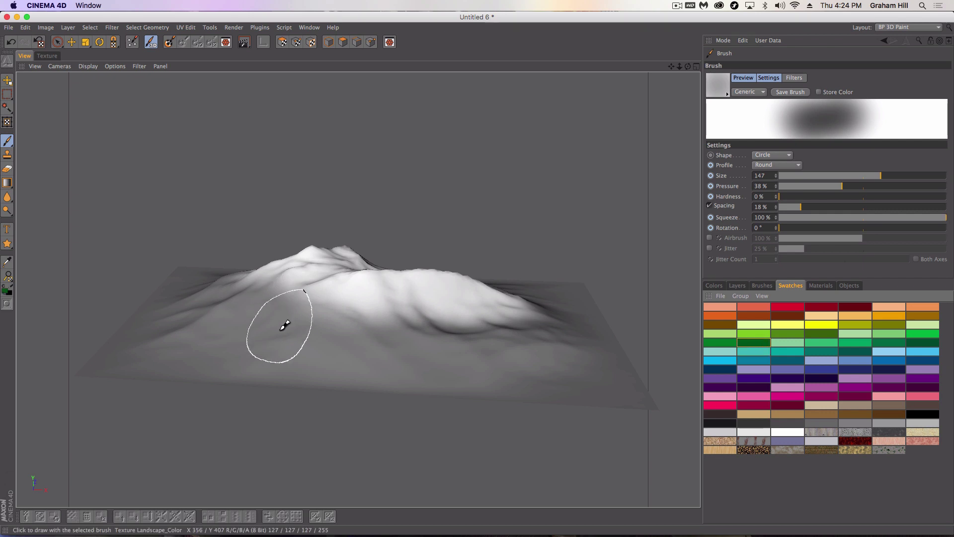
mouse_move(278, 326)
mouse_down()
mouse_move(217, 345)
mouse_move(254, 322)
mouse_move(178, 352)
mouse_move(580, 358)
mouse_move(613, 368)
mouse_move(439, 392)
mouse_move(85, 363)
mouse_move(168, 290)
mouse_move(166, 309)
mouse_move(228, 307)
mouse_move(149, 346)
mouse_move(120, 335)
mouse_move(159, 305)
mouse_move(238, 299)
mouse_move(352, 334)
mouse_move(594, 333)
mouse_move(576, 323)
mouse_move(559, 291)
mouse_move(498, 292)
mouse_move(534, 344)
mouse_move(477, 337)
mouse_move(391, 373)
mouse_move(485, 298)
mouse_move(344, 310)
mouse_move(329, 302)
mouse_move(510, 380)
mouse_move(493, 377)
mouse_move(439, 425)
mouse_move(488, 297)
mouse_move(465, 170)
mouse_move(414, 143)
mouse_move(469, 225)
mouse_move(495, 383)
mouse_move(512, 418)
mouse_move(510, 336)
mouse_move(536, 440)
mouse_move(500, 452)
mouse_move(299, 466)
mouse_move(243, 429)
mouse_move(268, 401)
mouse_move(269, 428)
mouse_move(302, 404)
mouse_move(313, 347)
mouse_move(481, 271)
mouse_up()
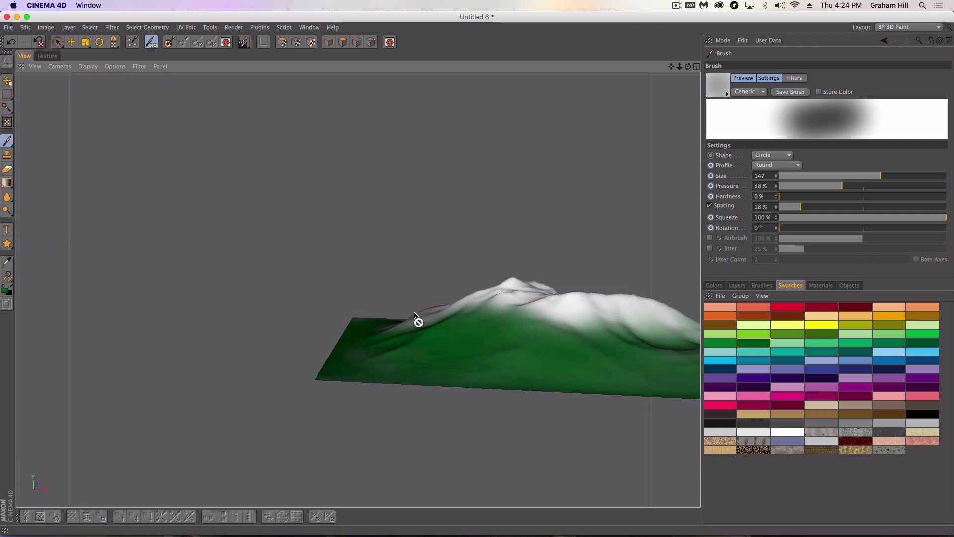
mouse_move(443, 356)
alt+mouse_down()
mouse_move(298, 366)
mouse_move(316, 366)
alt+mouse_up()
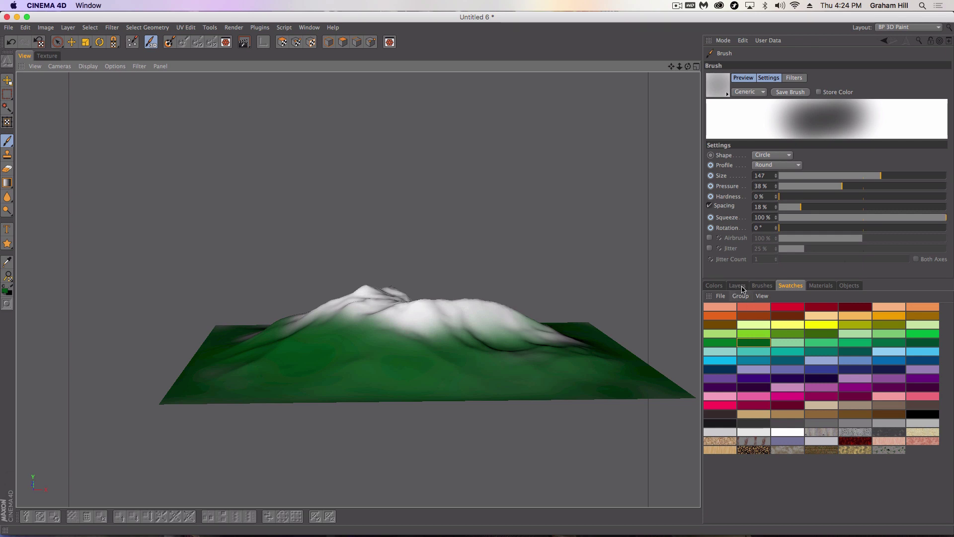
Step: Add another new paint layer via Layers > Functions > New Layer
click(737, 286)
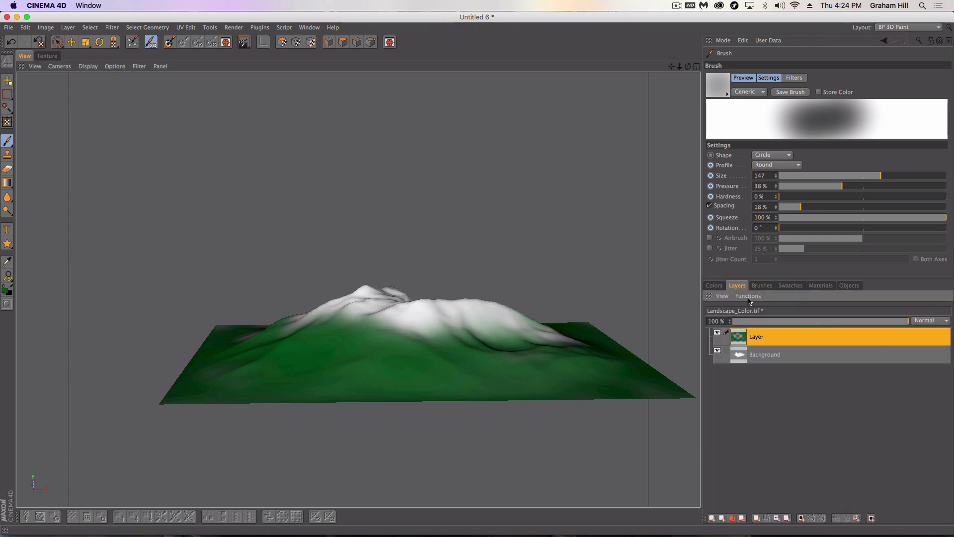
click(748, 295)
click(750, 40)
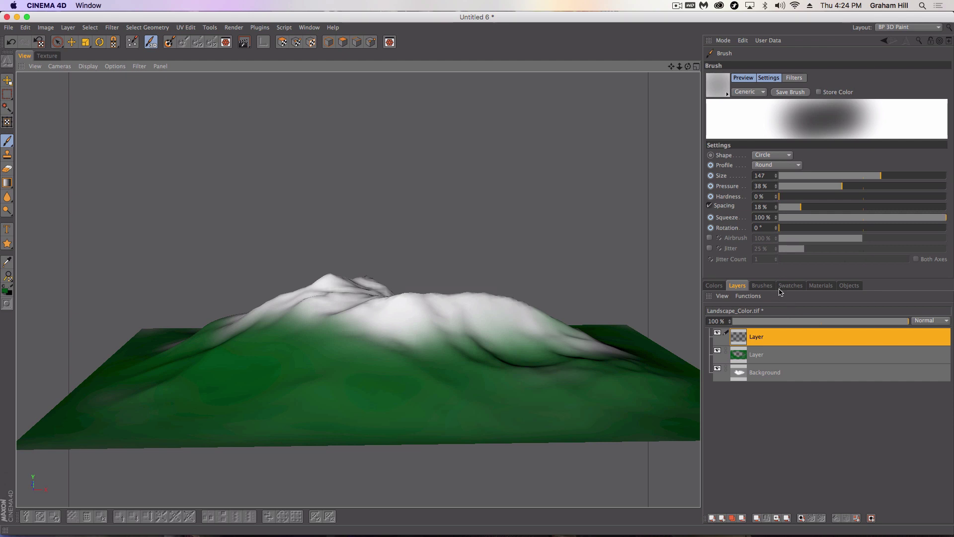
Step: Pick the grey rock texture swatch with brush size 39 and 43% pressure
click(790, 285)
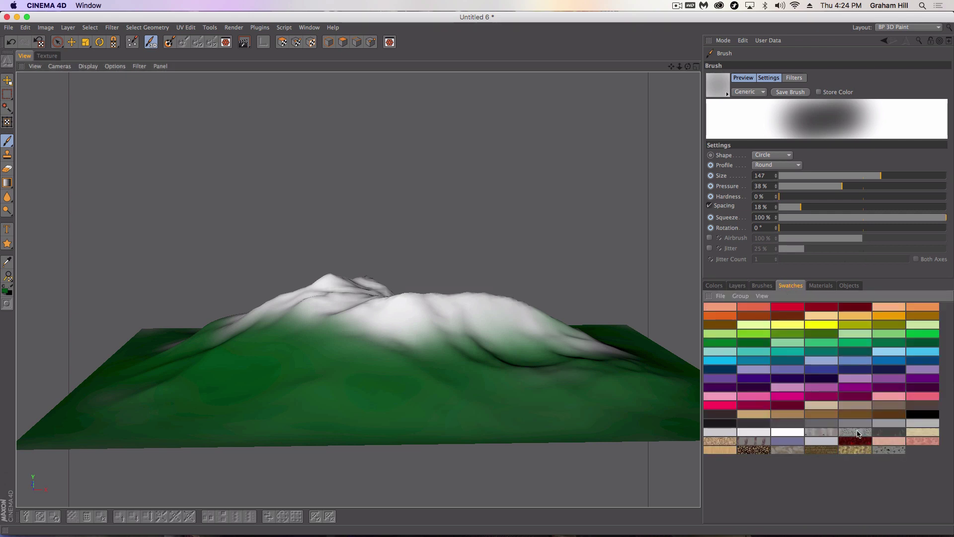
click(858, 433)
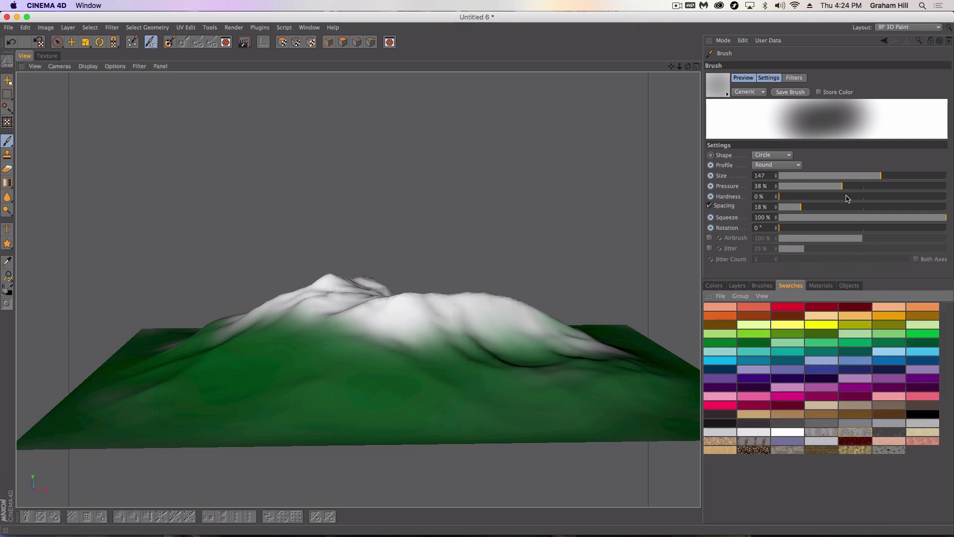
click(825, 176)
drag(825, 177, 831, 177)
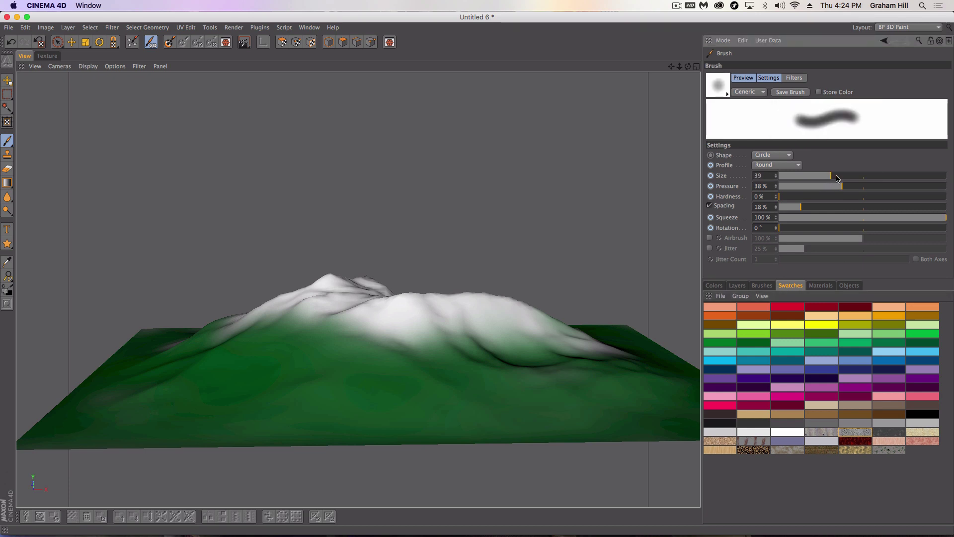
click(851, 186)
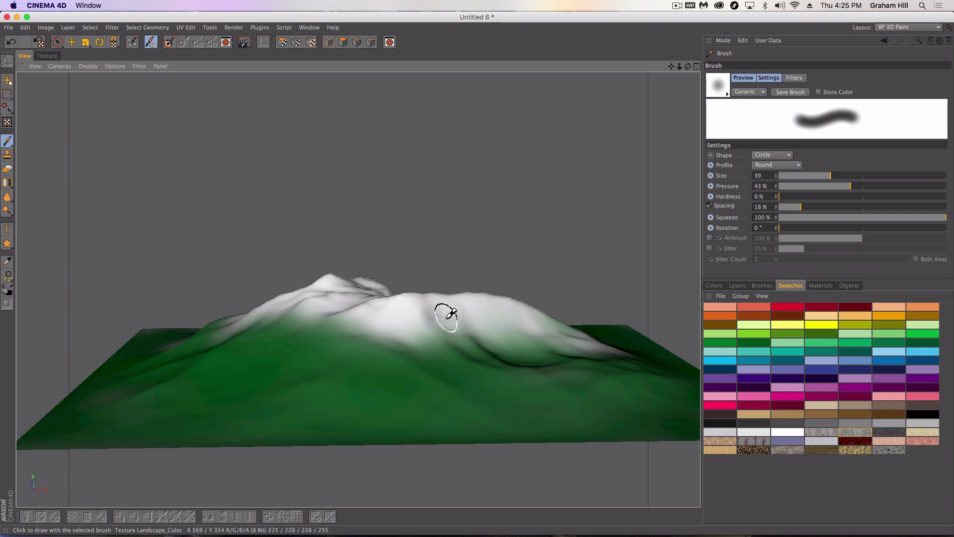
Step: Paint dark grey rocky streaks across the snowy slopes and near the peak from several angles
mouse_move(451, 314)
mouse_down()
mouse_move(465, 329)
mouse_move(502, 316)
mouse_move(558, 335)
mouse_up()
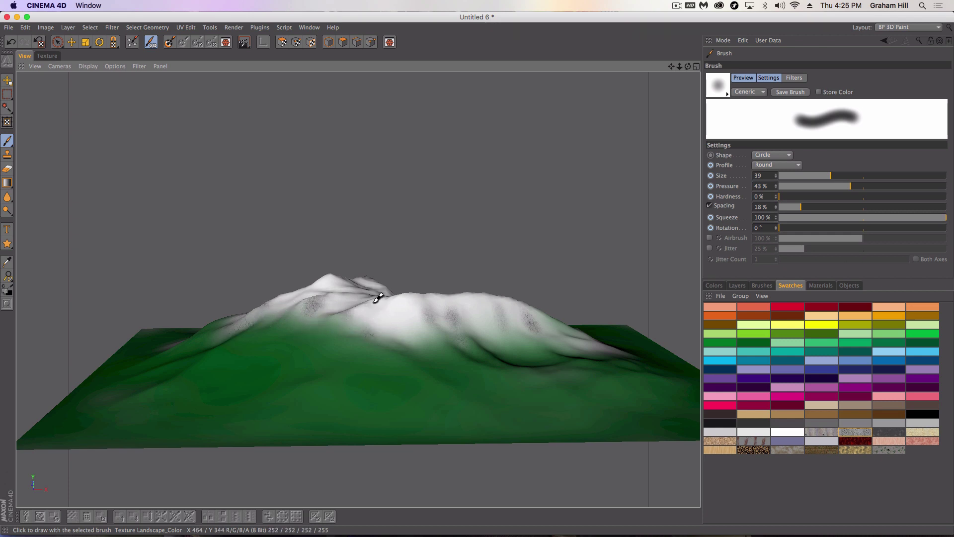
mouse_move(298, 298)
alt+mouse_down()
mouse_move(362, 299)
mouse_move(278, 294)
alt+mouse_up()
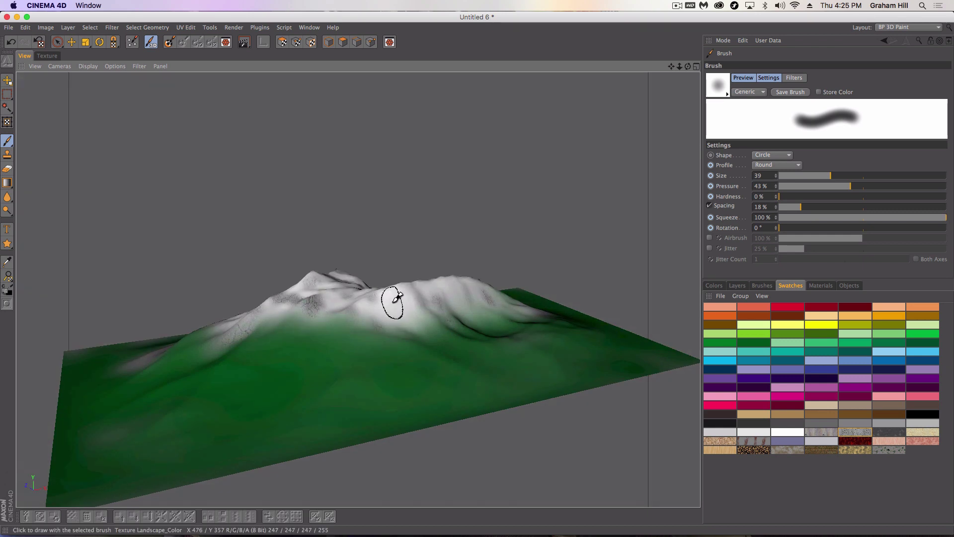
drag(386, 298, 319, 291)
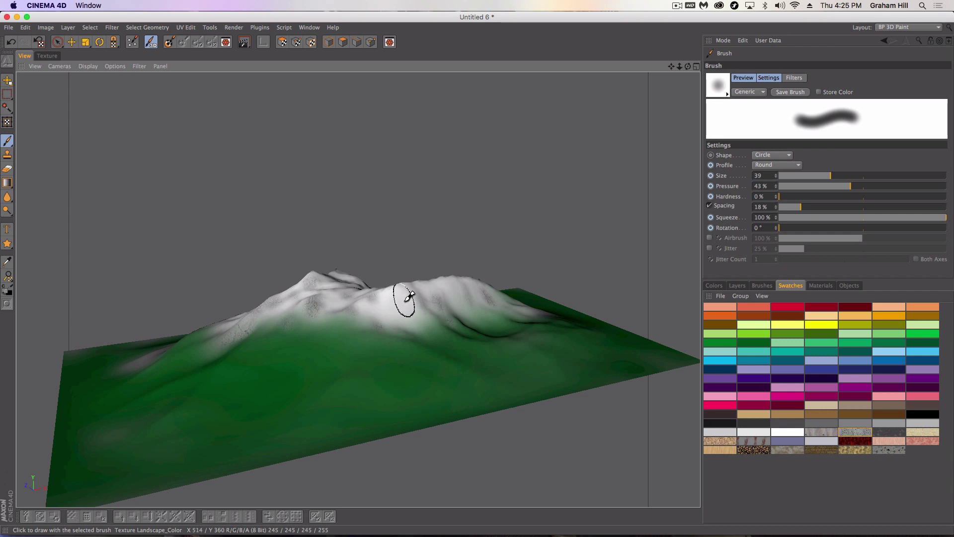
alt+drag(434, 309, 337, 298)
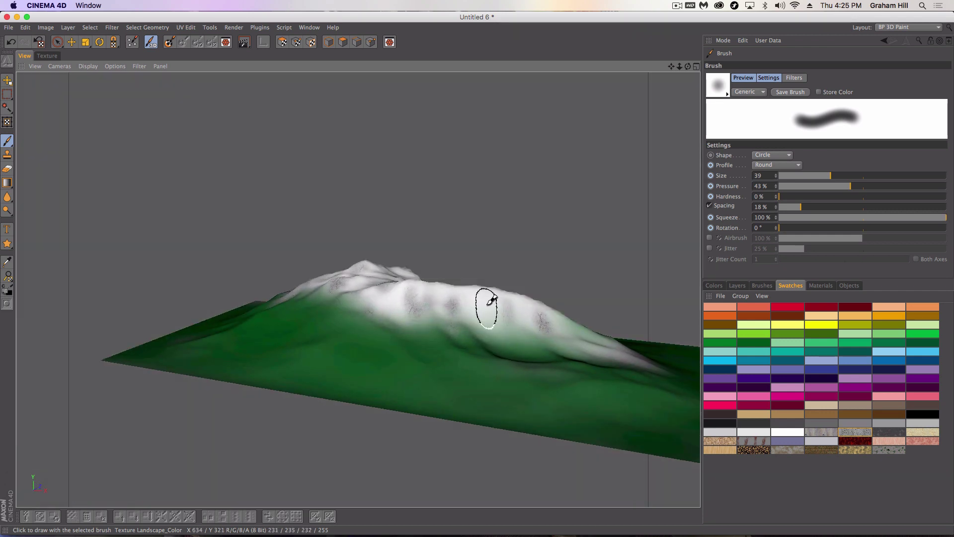
mouse_move(612, 347)
alt+mouse_down()
mouse_move(416, 341)
mouse_move(424, 313)
mouse_move(518, 305)
mouse_move(515, 320)
mouse_move(571, 324)
mouse_move(458, 319)
alt+mouse_up()
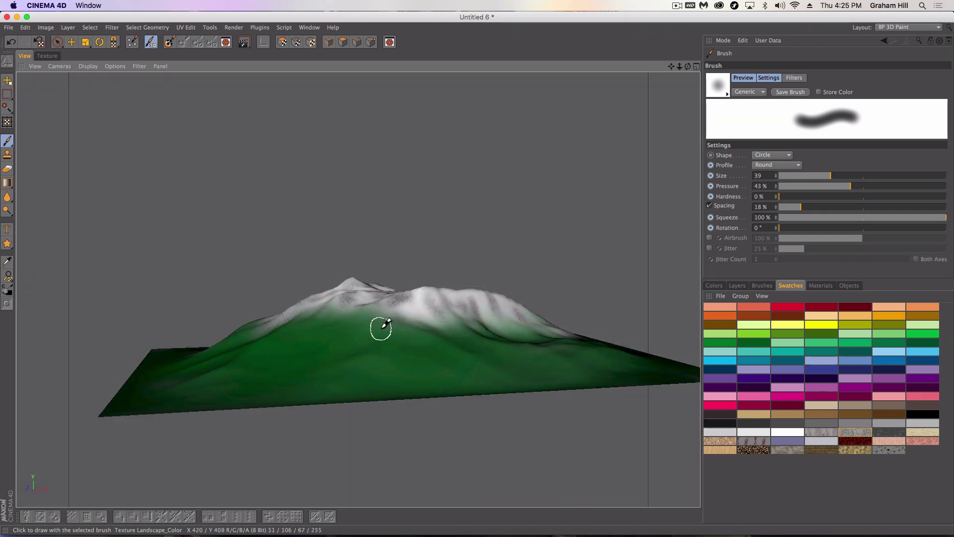
alt+drag(381, 322, 334, 289)
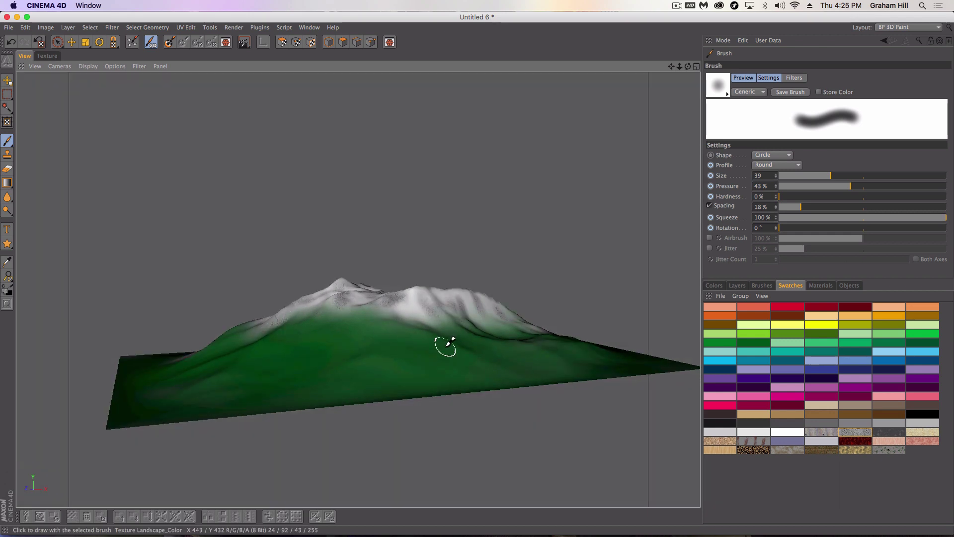
Step: Switch to the Startup layout and turn off Reflectance on the Landscape material
click(938, 27)
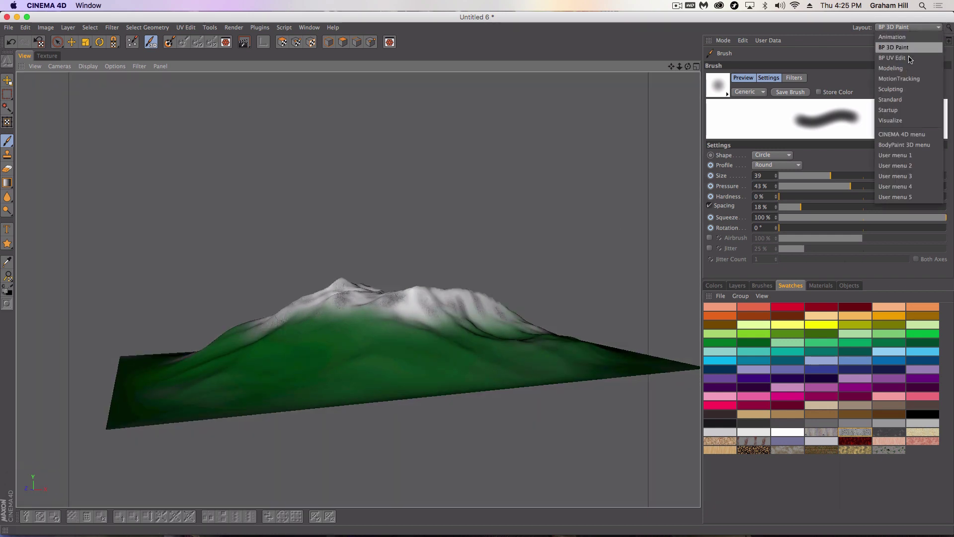
click(893, 115)
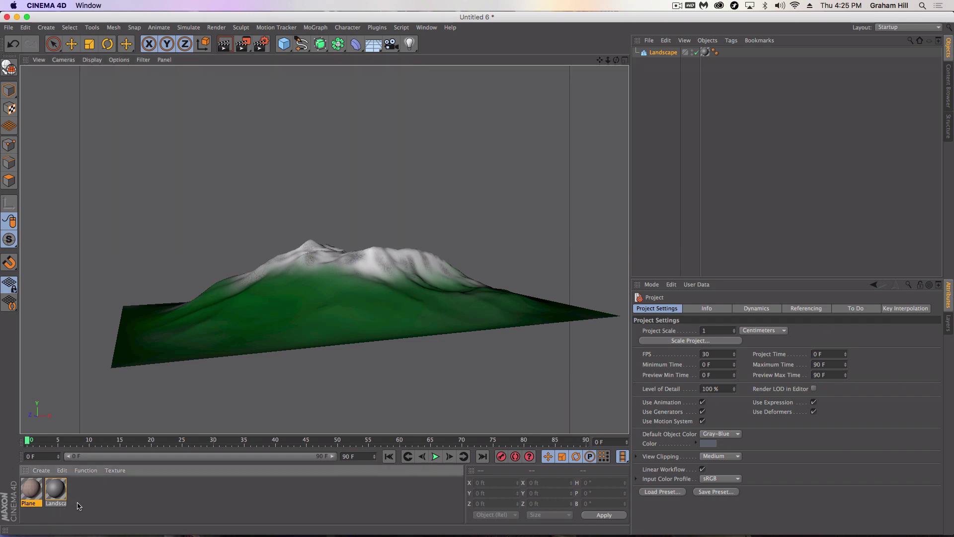
double_click(56, 489)
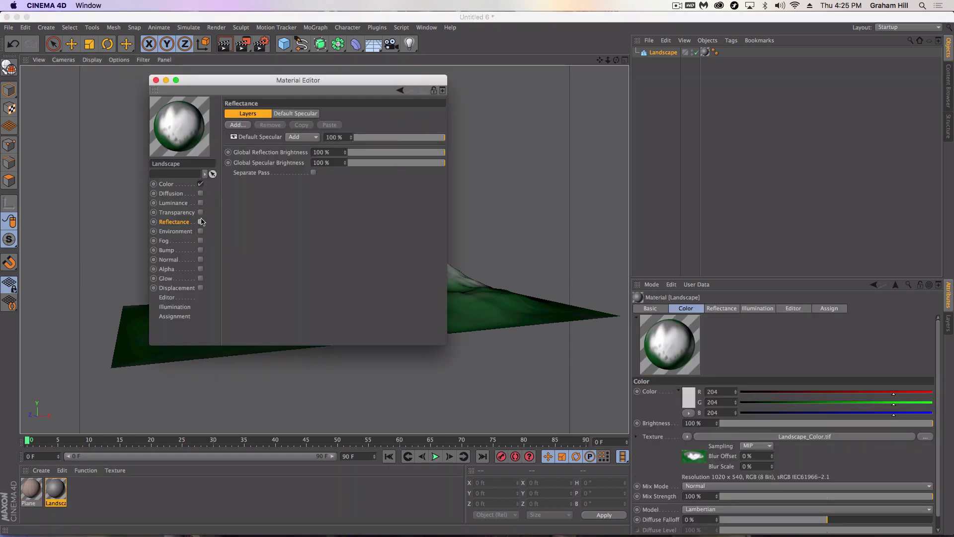
click(200, 222)
click(156, 80)
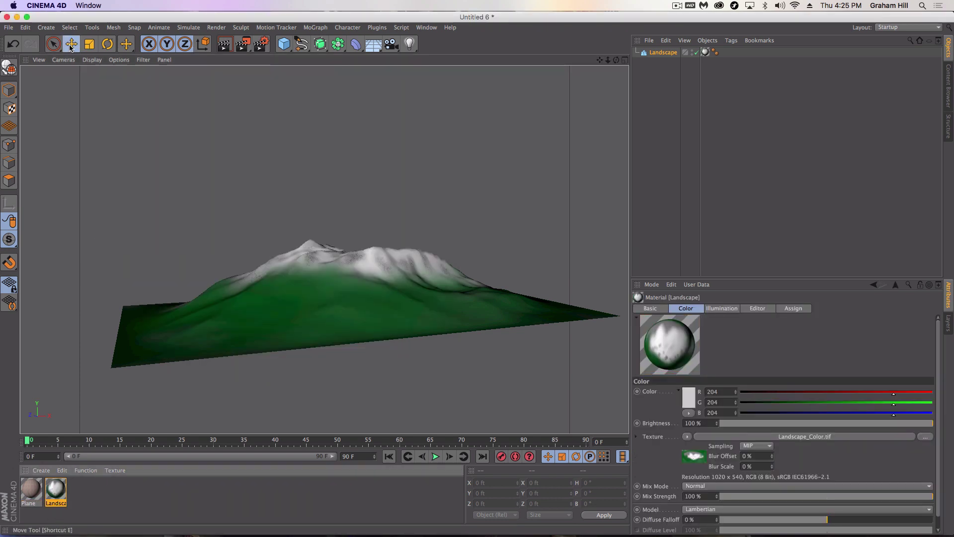
Step: Select the Landscape object with the Move tool and orbit around it
click(71, 43)
click(305, 261)
alt+drag(305, 261, 323, 298)
Step: Drag the LinearDaylight.c4d preset from Content Browser > Presets > lights into the scene
click(949, 85)
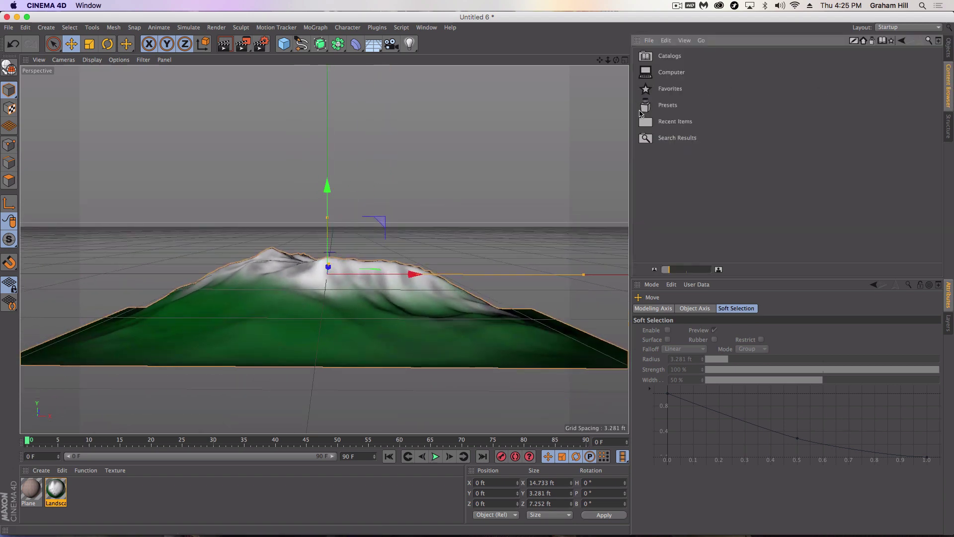
double_click(641, 112)
double_click(652, 138)
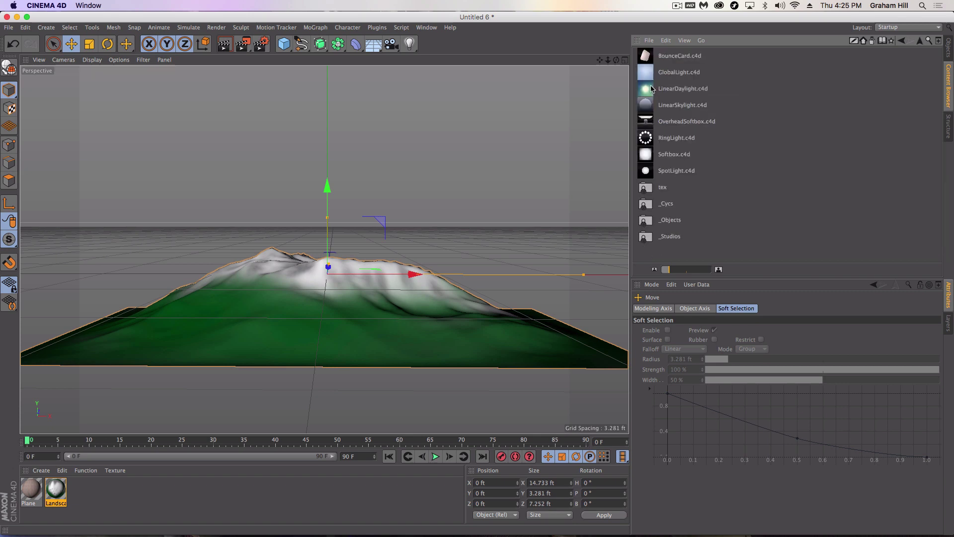
drag(652, 89, 501, 164)
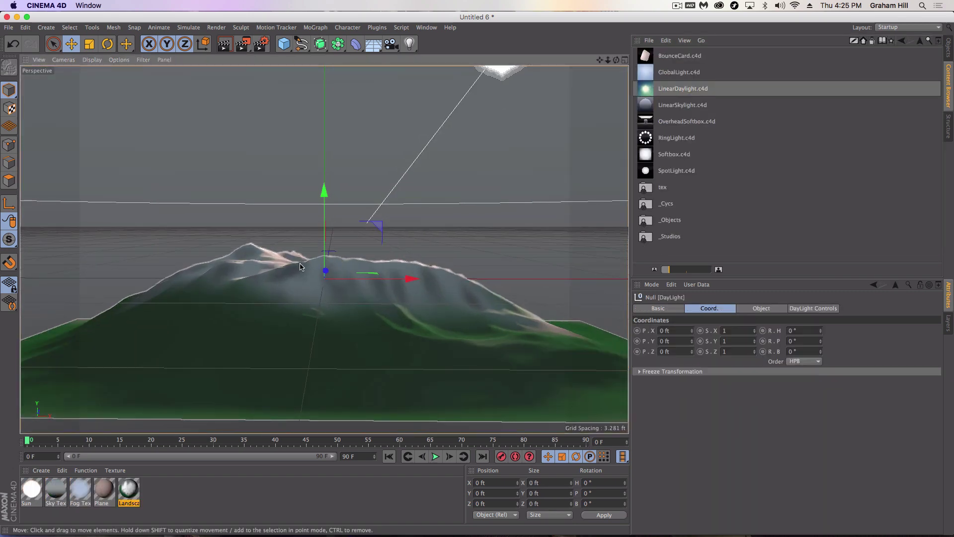
Step: Orbit the view to bring the sun into sight and render the view
alt+middle_drag(299, 270, 312, 305)
alt+drag(312, 305, 316, 293)
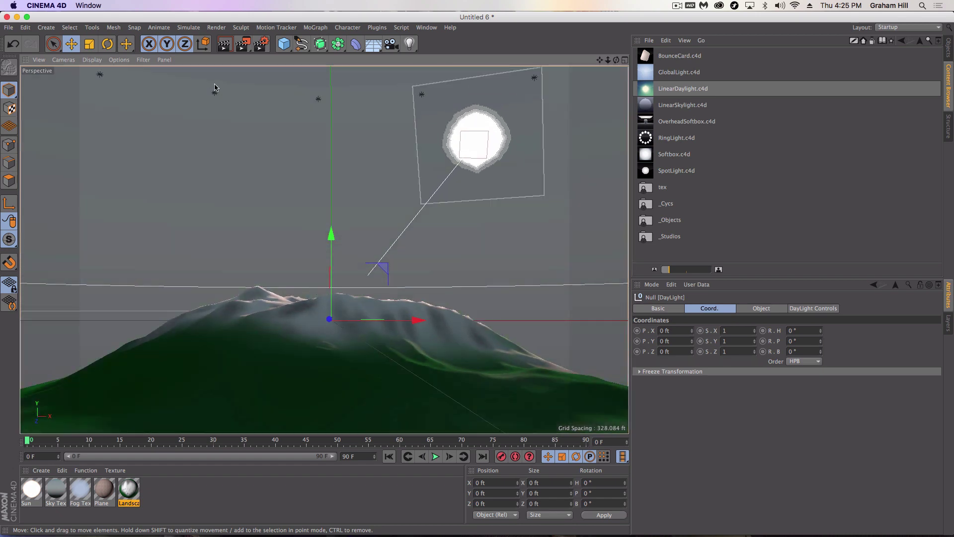
click(224, 44)
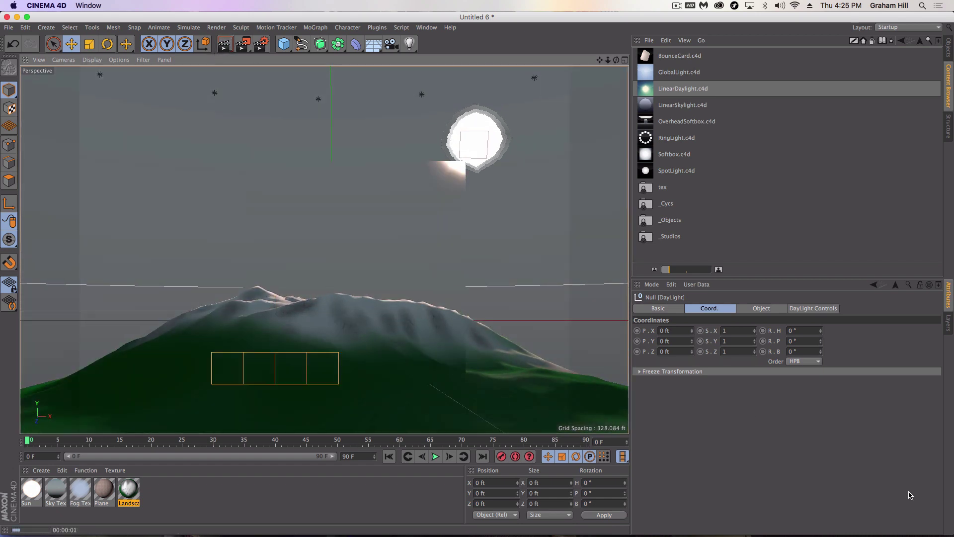